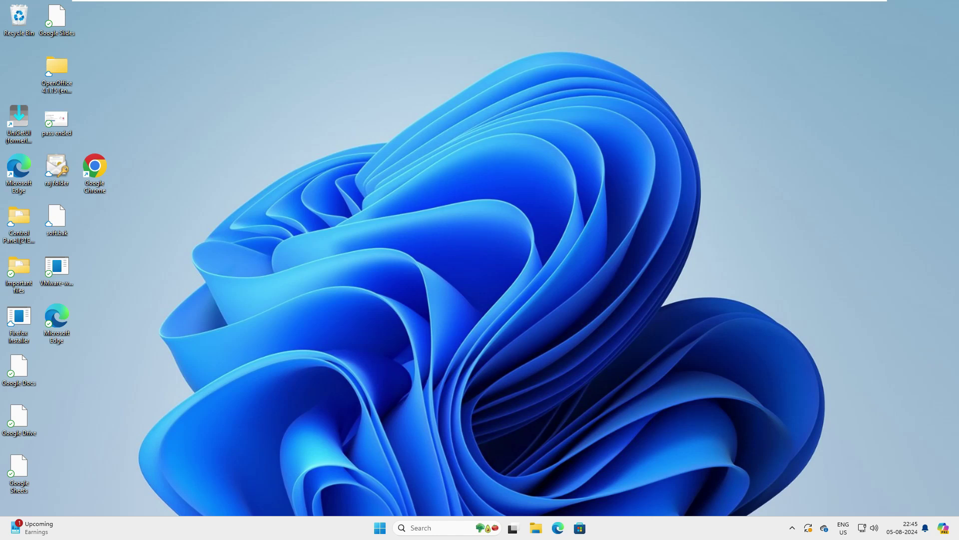
Step: Refresh the desktop, close Edge, and load the Chrome Remote Desktop site by entering 'remote' in Chrome
{"action": "right_click", "coordinate": [471, 177]}
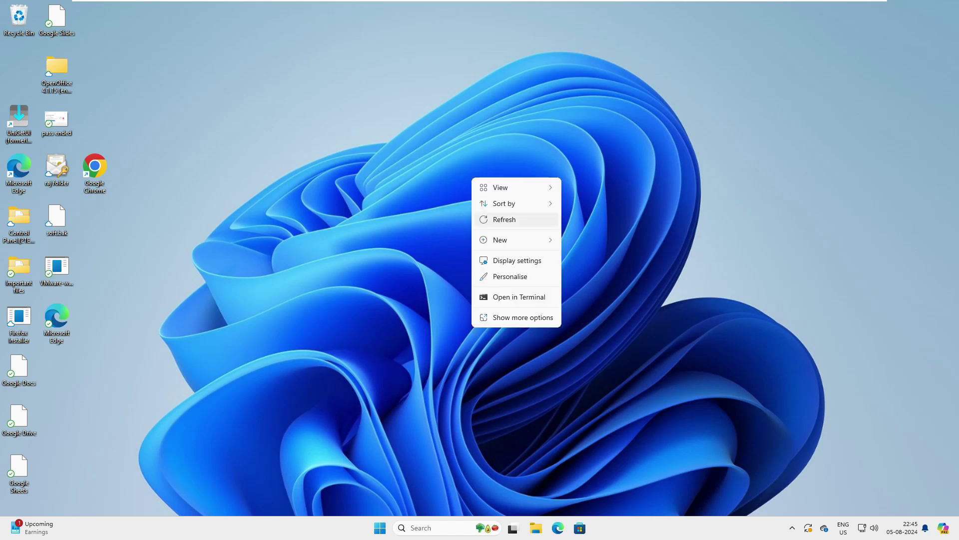
{"action": "left_click", "coordinate": [500, 219]}
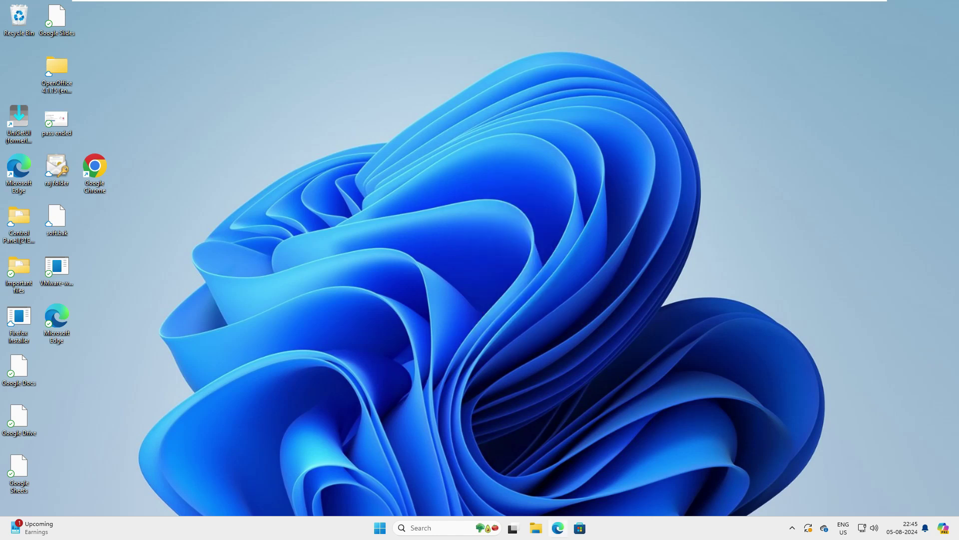
{"action": "left_click", "coordinate": [558, 528]}
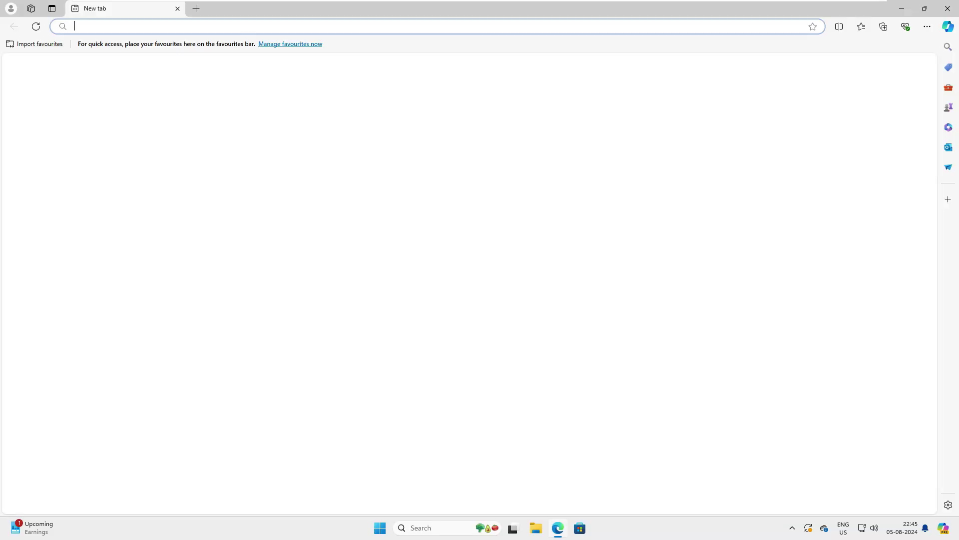
{"action": "key", "text": "alt+F4"}
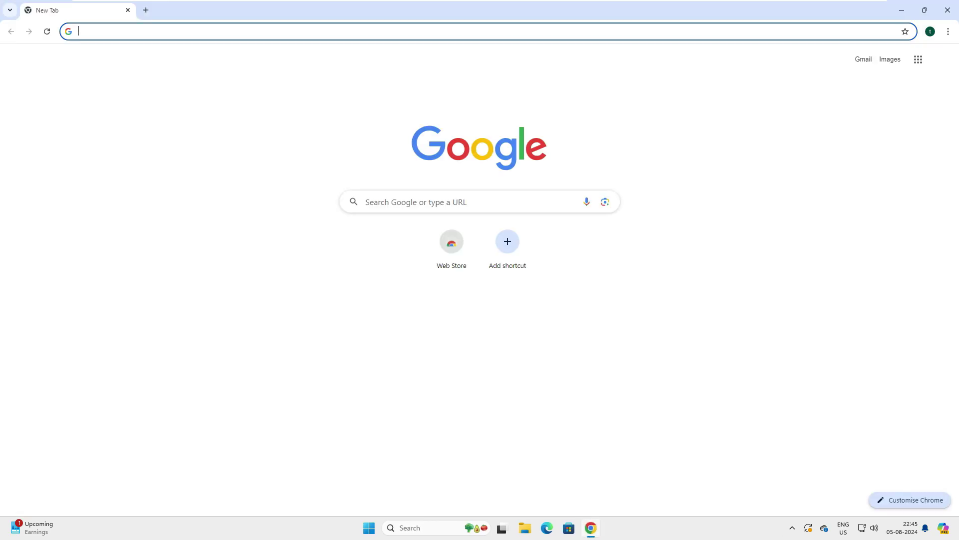
{"action": "type", "text": "remote"}
{"action": "key", "text": "Return"}
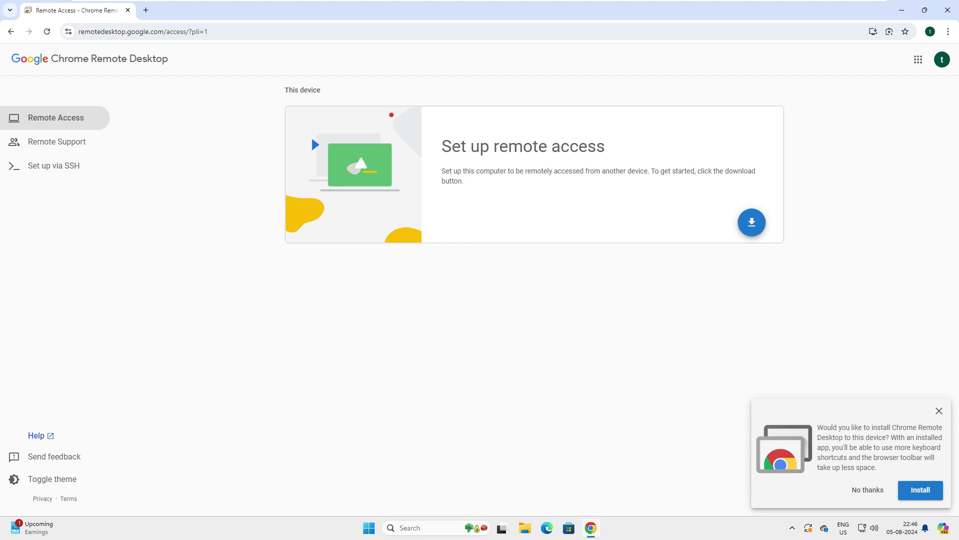
{"action": "left_click_drag", "start_coordinate": [452, 146], "coordinate": [605, 147]}
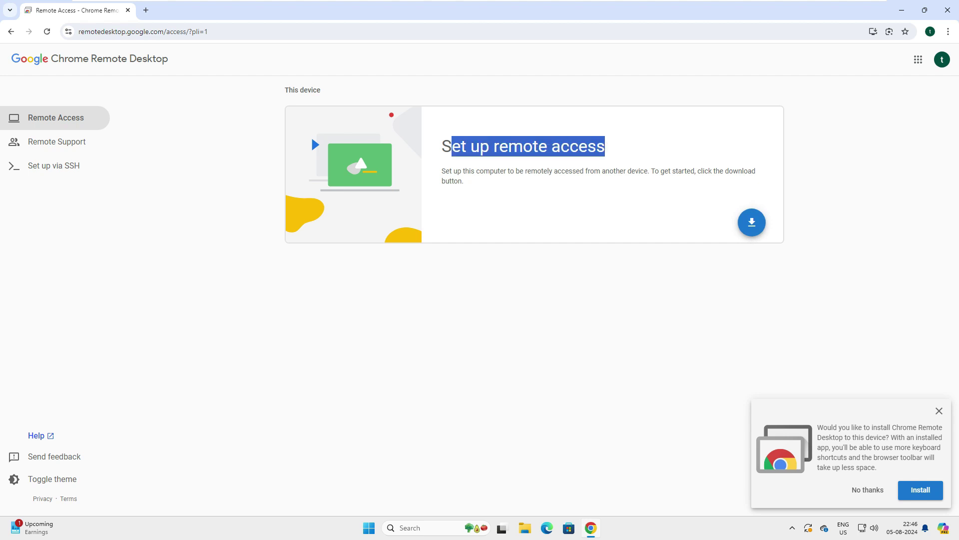
{"action": "left_click", "coordinate": [942, 60]}
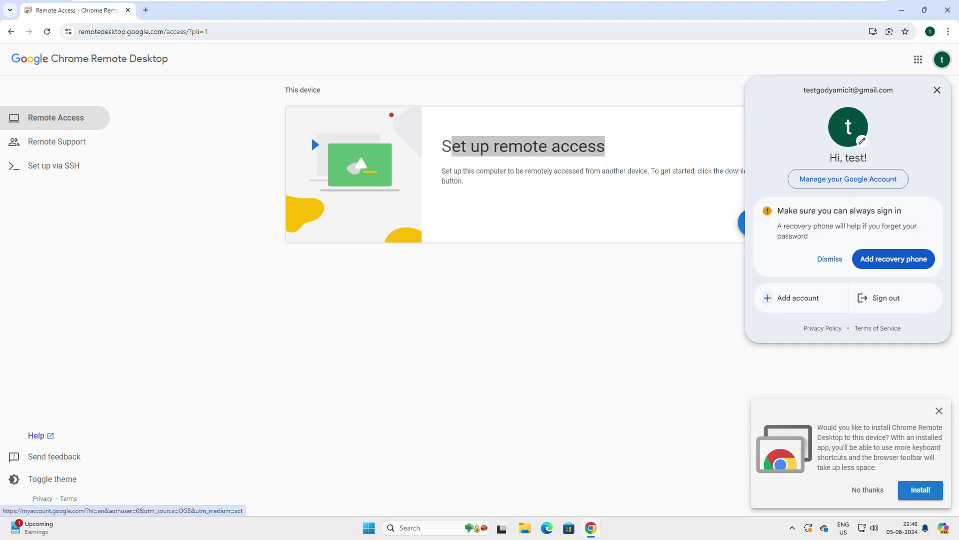
{"action": "left_click_drag", "start_coordinate": [803, 90], "coordinate": [894, 90]}
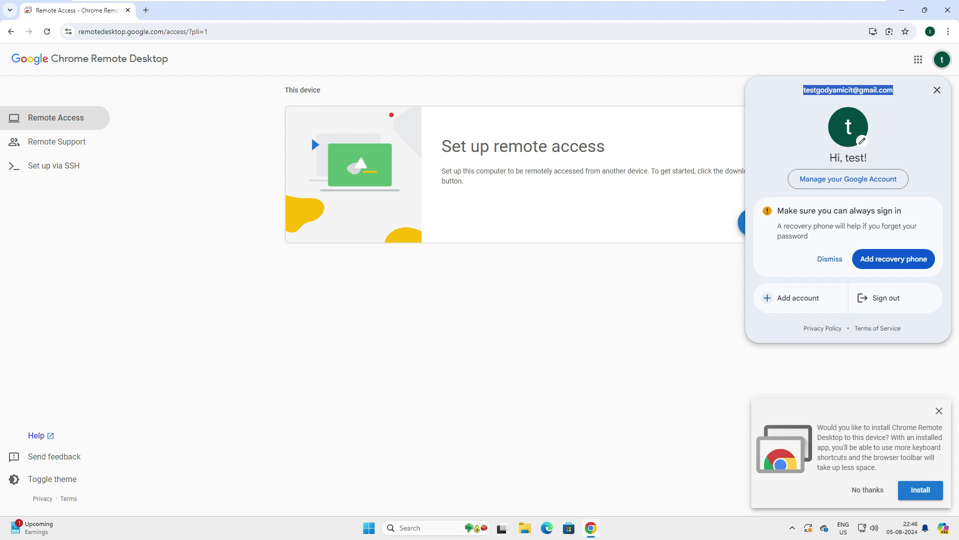
{"action": "key", "text": "Escape"}
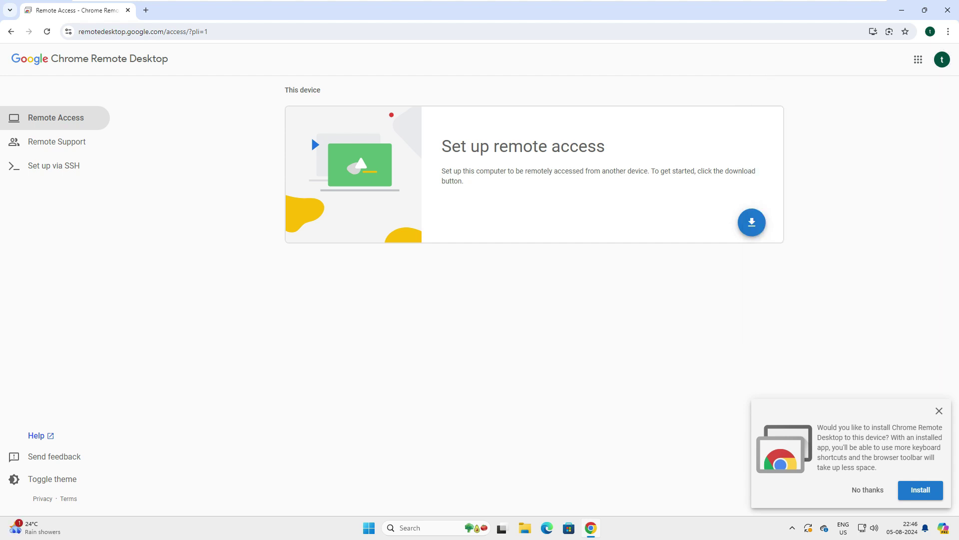
{"action": "left_click_drag", "start_coordinate": [442, 145], "coordinate": [605, 146]}
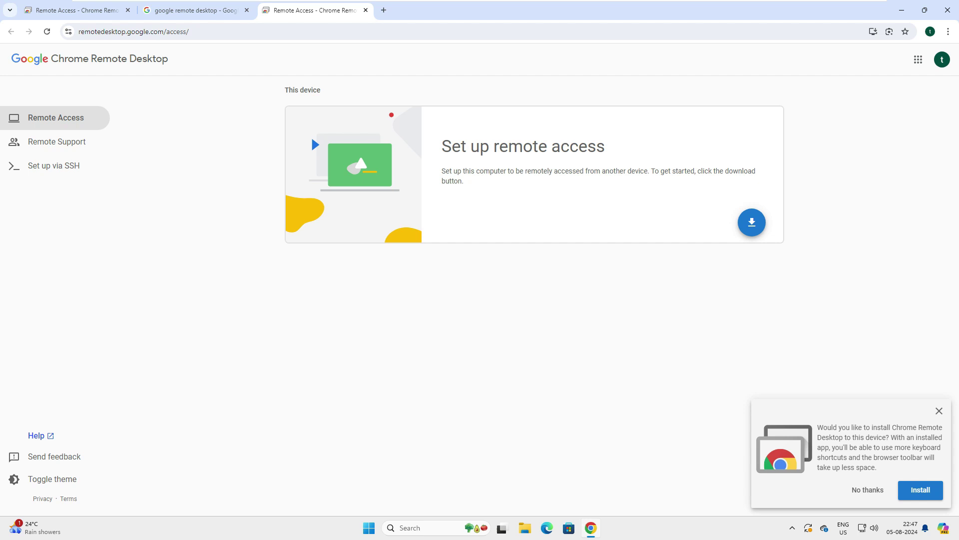
{"action": "left_click_drag", "start_coordinate": [442, 171], "coordinate": [464, 181]}
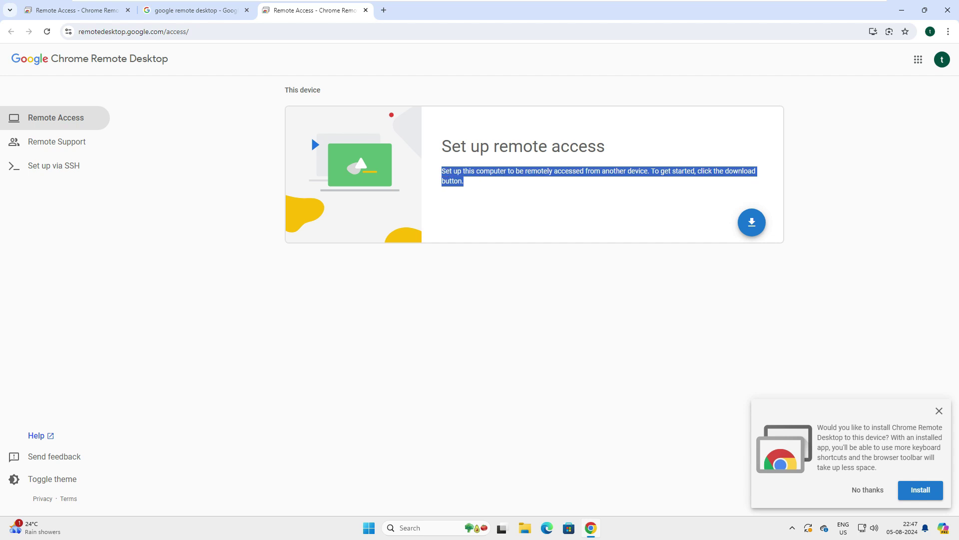
{"action": "left_click", "coordinate": [442, 170]}
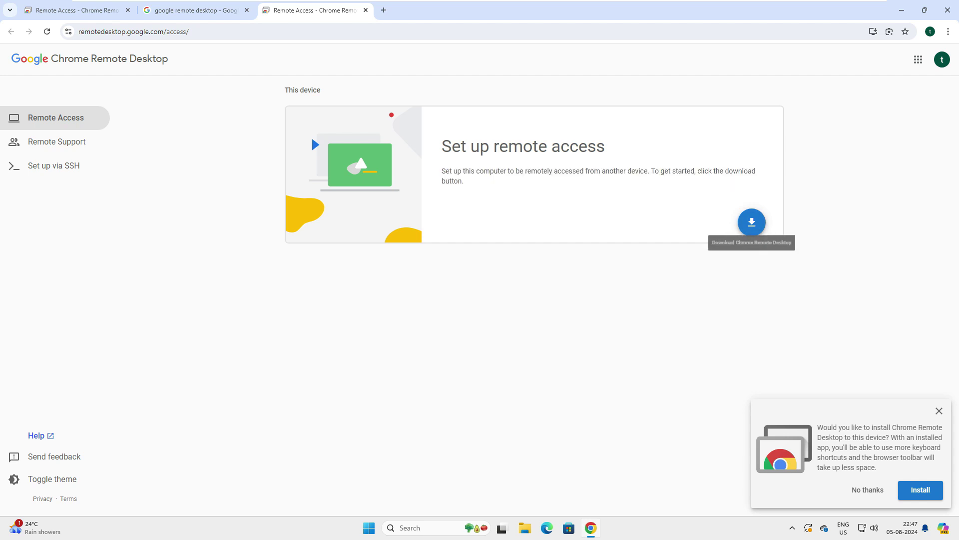
Step: Review the Remote Support page's Share this screen and Connect headings, and dismiss the install prompt
{"action": "left_click", "coordinate": [56, 142]}
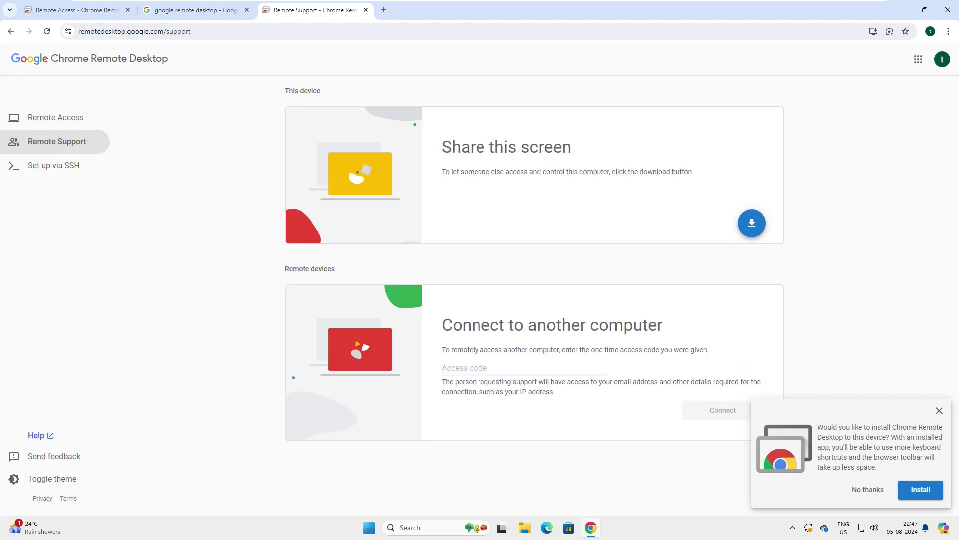
{"action": "left_click_drag", "start_coordinate": [442, 147], "coordinate": [572, 147]}
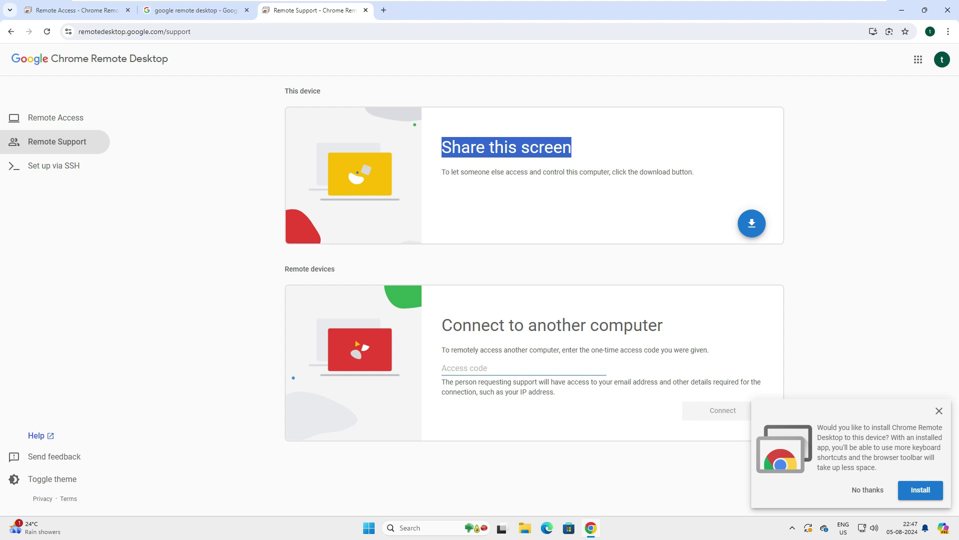
{"action": "left_click_drag", "start_coordinate": [442, 172], "coordinate": [452, 147]}
{"action": "left_click_drag", "start_coordinate": [452, 325], "coordinate": [663, 325]}
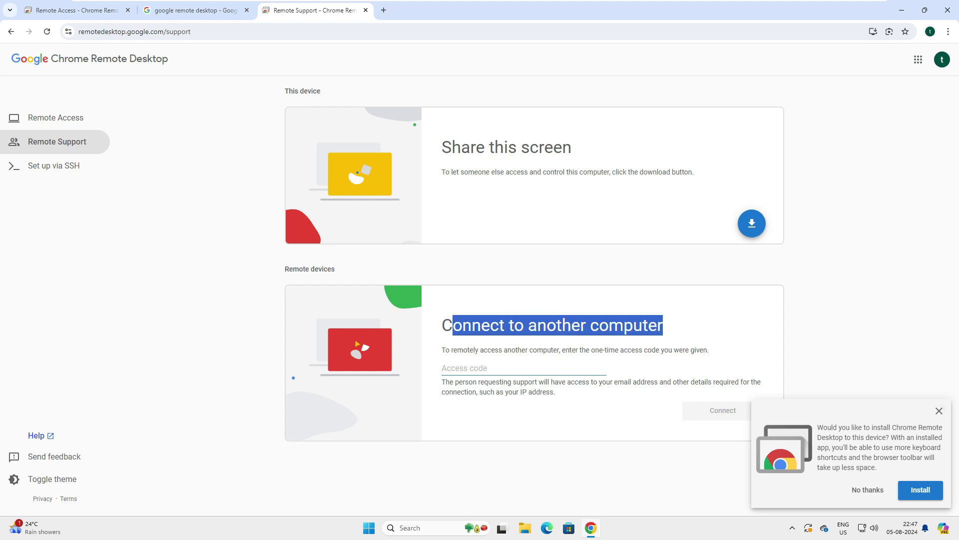
{"action": "left_click", "coordinate": [442, 368]}
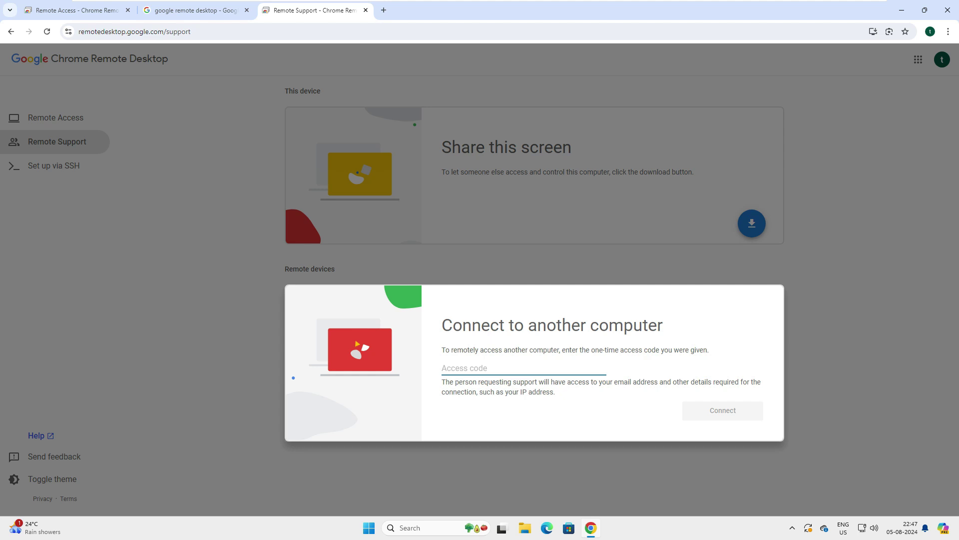
Step: Read the Set up via SSH page, then go back to Remote Access
{"action": "left_click", "coordinate": [54, 166]}
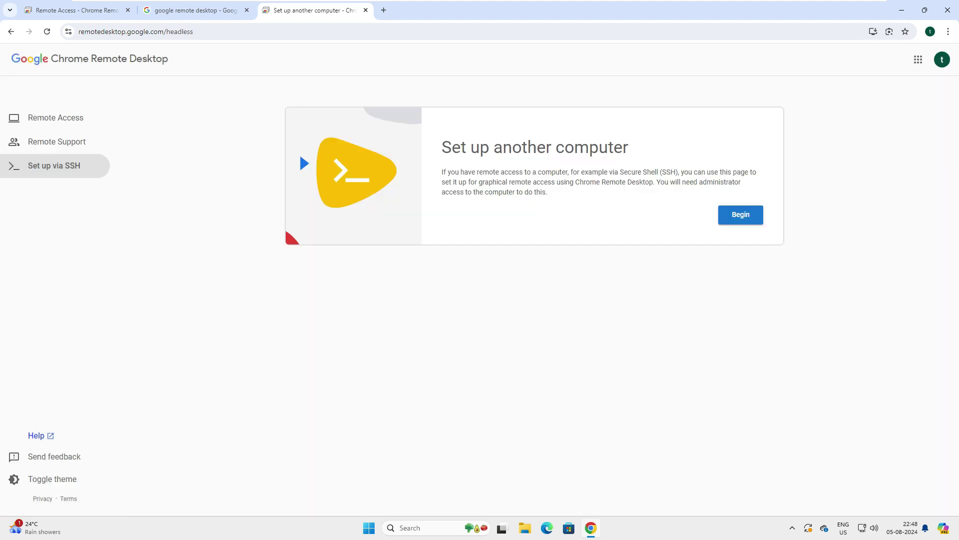
{"action": "left_click_drag", "start_coordinate": [550, 192], "coordinate": [461, 147]}
{"action": "left_click", "coordinate": [56, 117]}
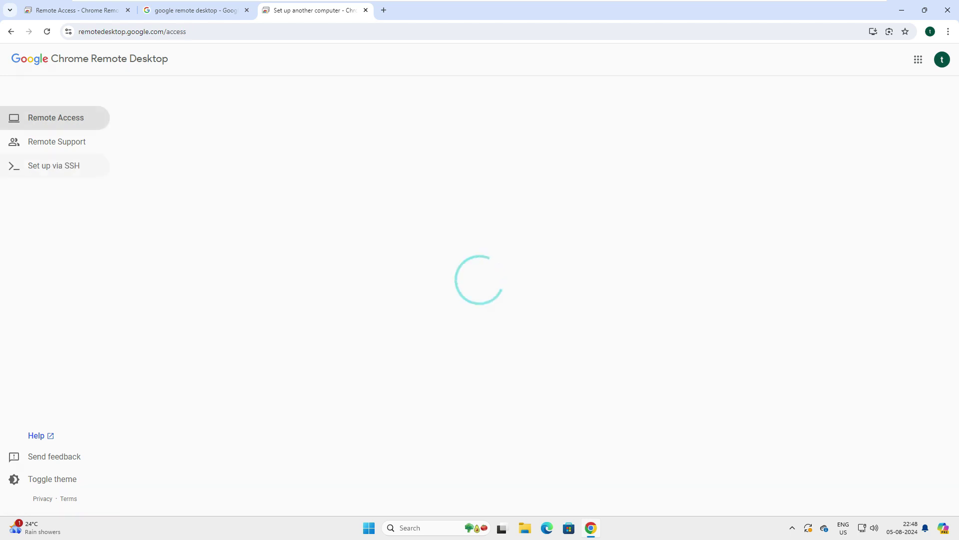
Step: Add the Chrome Remote Desktop extension to Chrome and download the 20.5 MB host installer
{"action": "left_click", "coordinate": [56, 142]}
{"action": "left_click", "coordinate": [56, 118]}
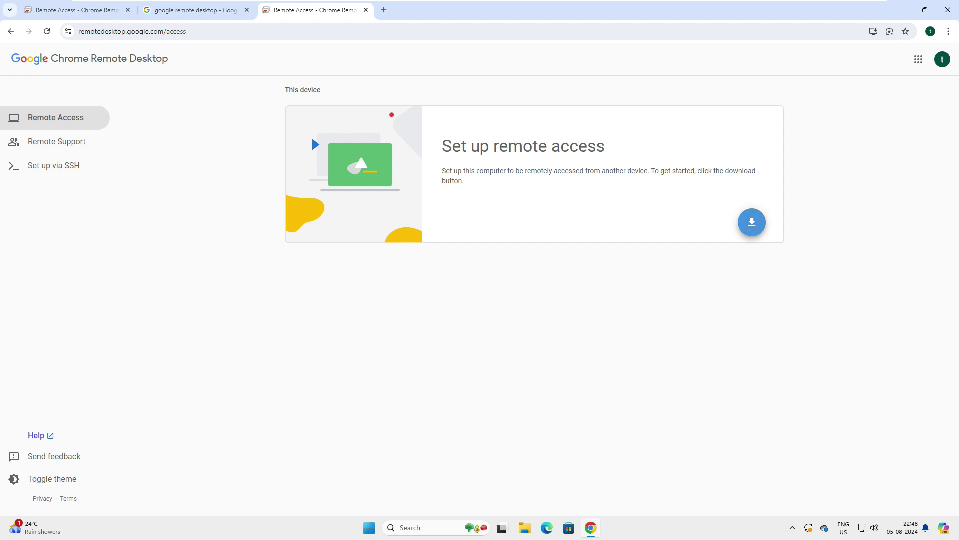
{"action": "key", "text": "Return"}
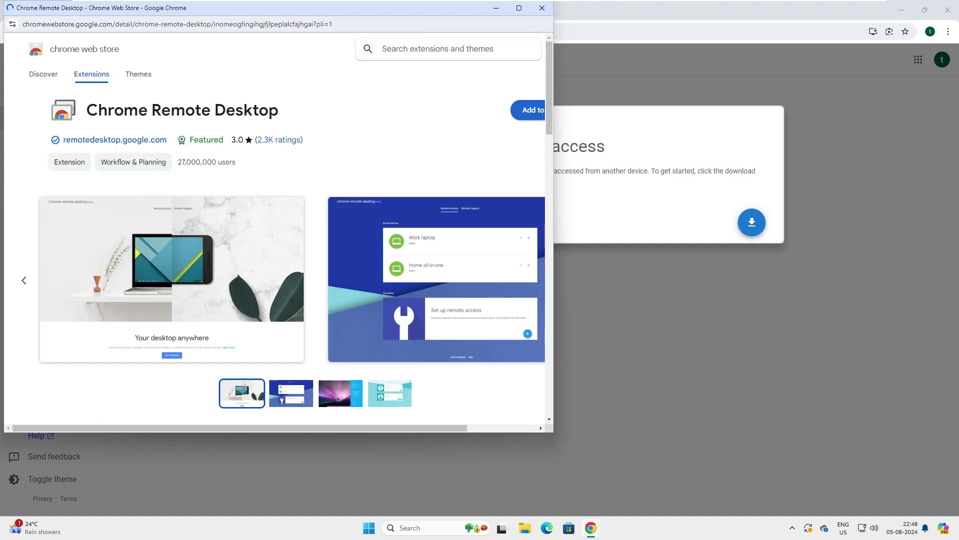
{"action": "left_click", "coordinate": [527, 110]}
{"action": "left_click", "coordinate": [312, 124]}
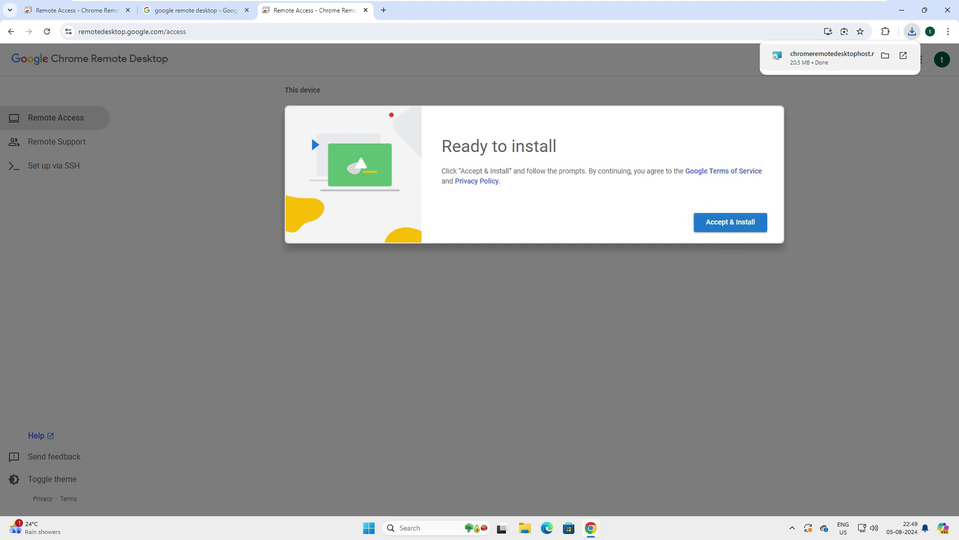
Step: Run the downloaded Chrome Remote Desktop Host installer from its folder, approving the UAC prompt
{"action": "left_click", "coordinate": [886, 56]}
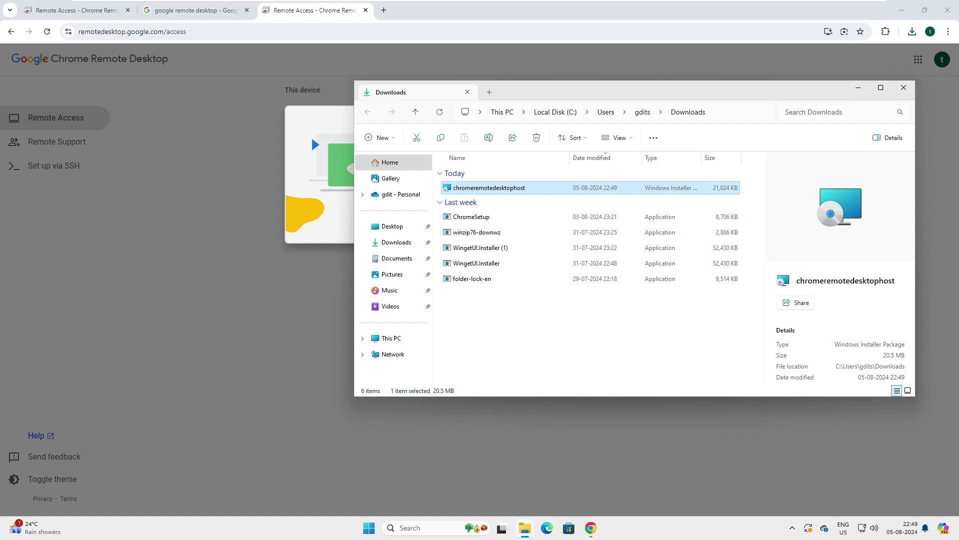
{"action": "key", "text": "Return"}
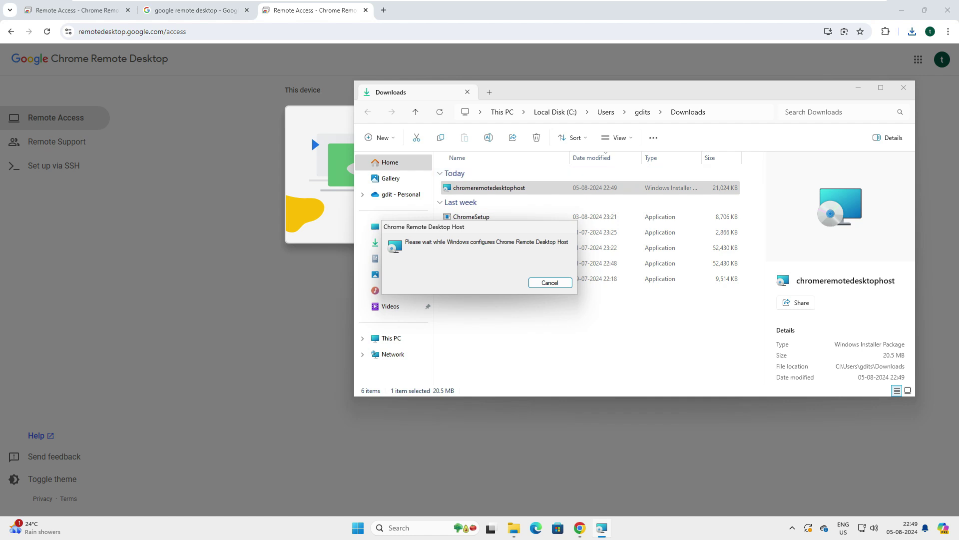
{"action": "key", "text": "Left"}
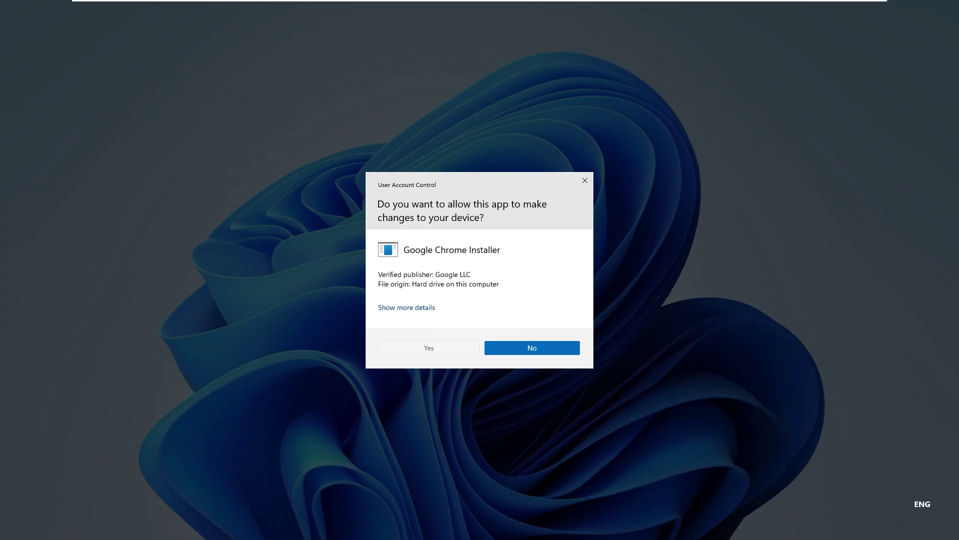
{"action": "key", "text": "Return"}
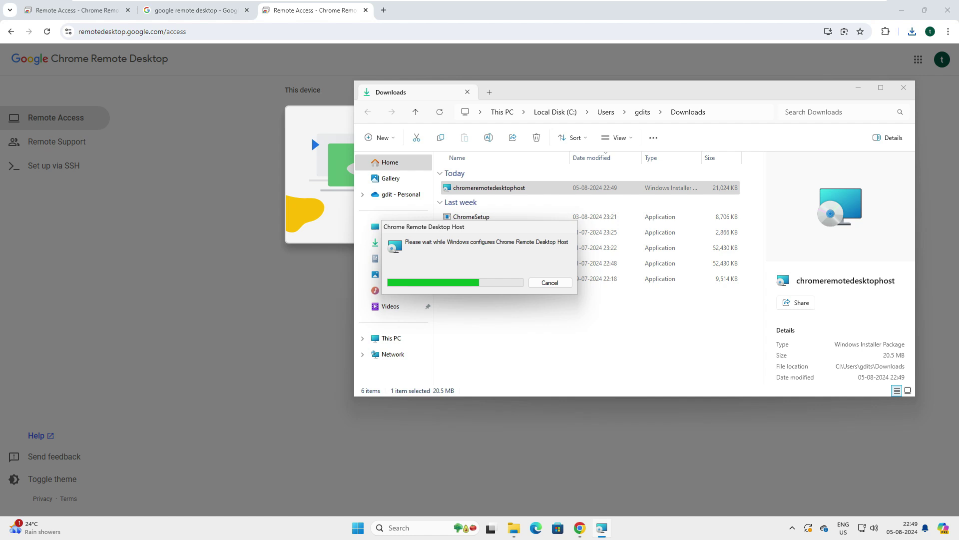
{"action": "left_click", "coordinate": [310, 136]}
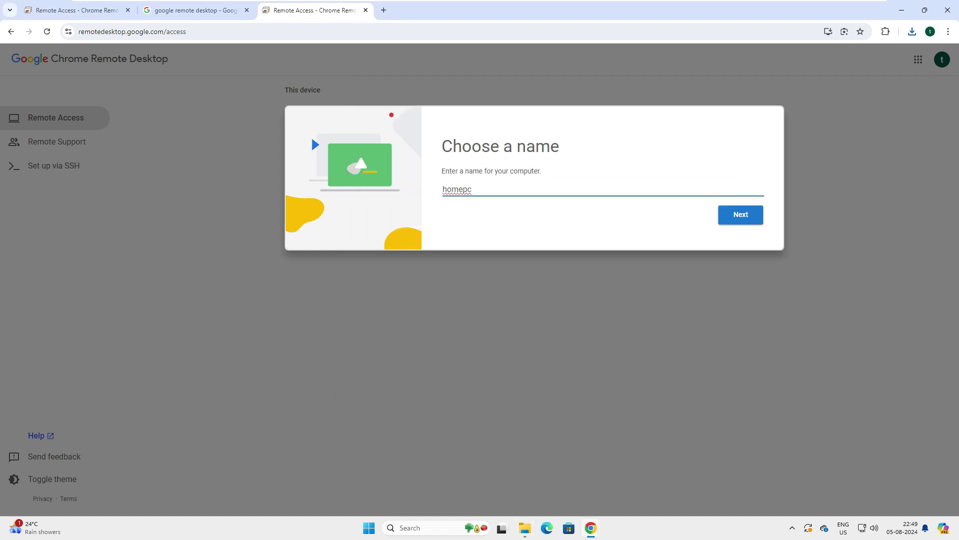
Step: Rename this computer from homepc to Win11PC
{"action": "key", "text": "ctrl+a"}
{"action": "type", "text": "Win11PC"}
{"action": "key", "text": "Return"}
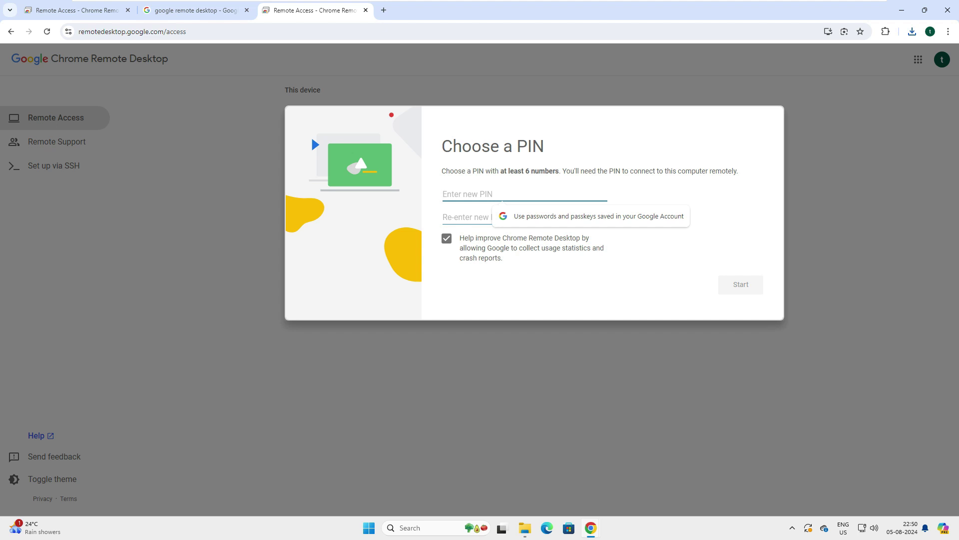
Step: Turn off usage reporting, set a six-digit PIN, start remote access, and dismiss the password warning
{"action": "left_click", "coordinate": [446, 239]}
{"action": "key", "text": "Tab"}
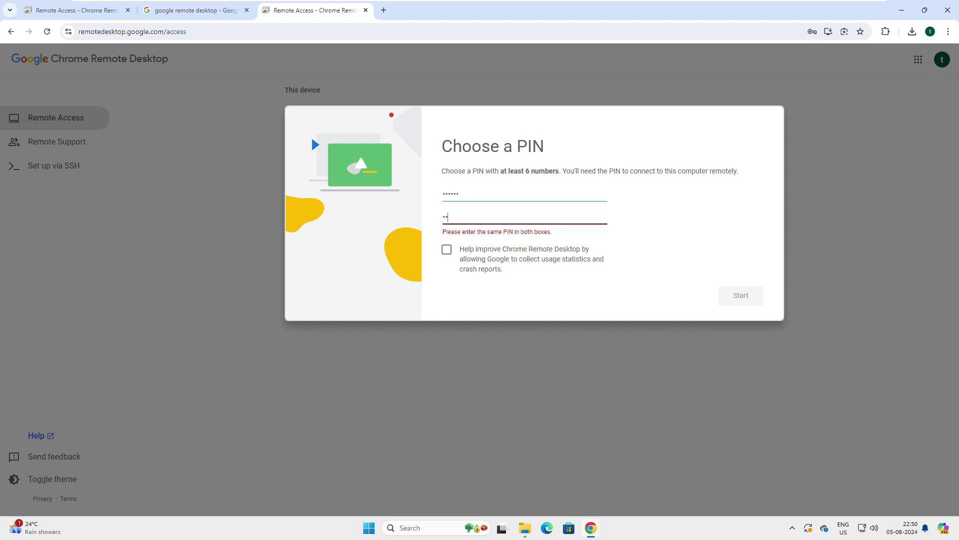
{"action": "key", "text": "Return"}
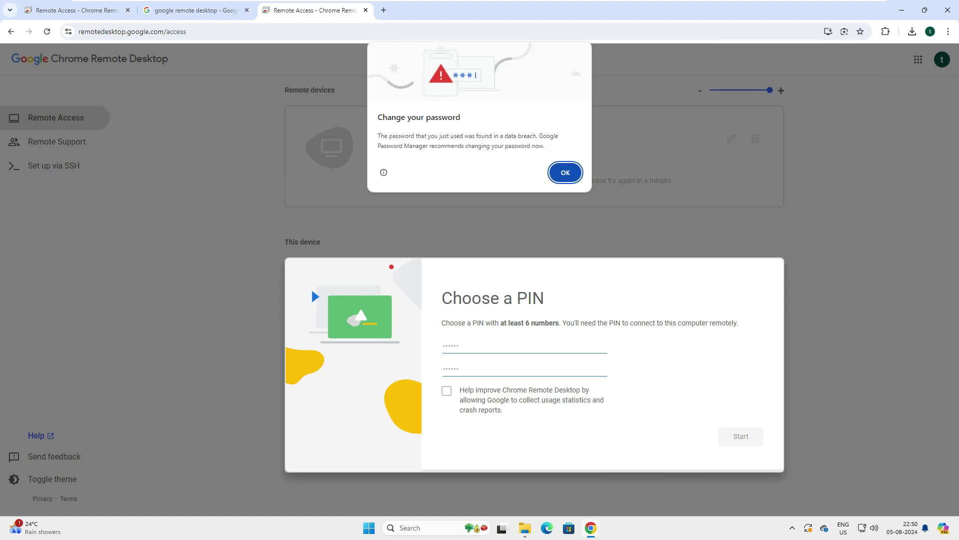
{"action": "key", "text": "Return"}
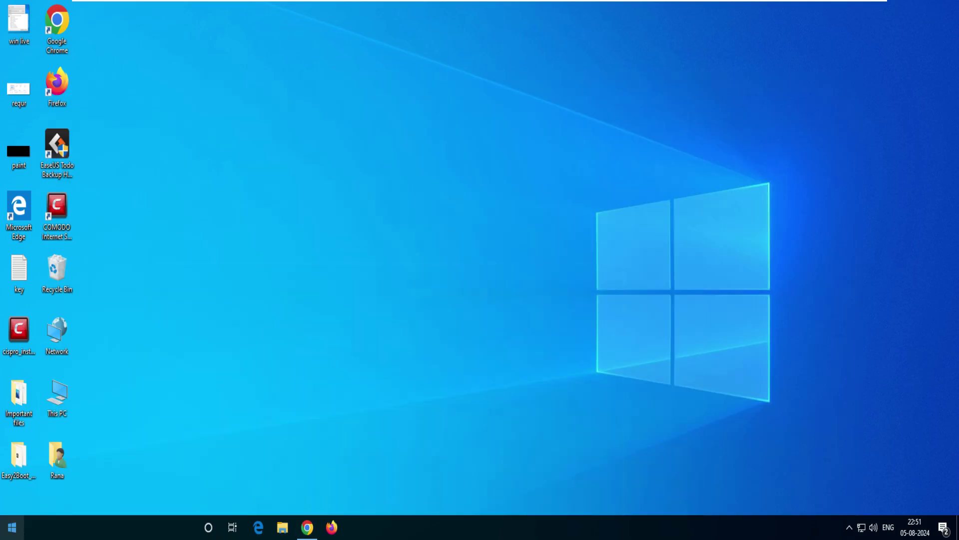
Step: Open Chrome and reach remotedesktop.google.com through the earlier 'remote desktop chrome' search
{"action": "key", "text": "super"}
{"action": "key", "text": "alt+Tab"}
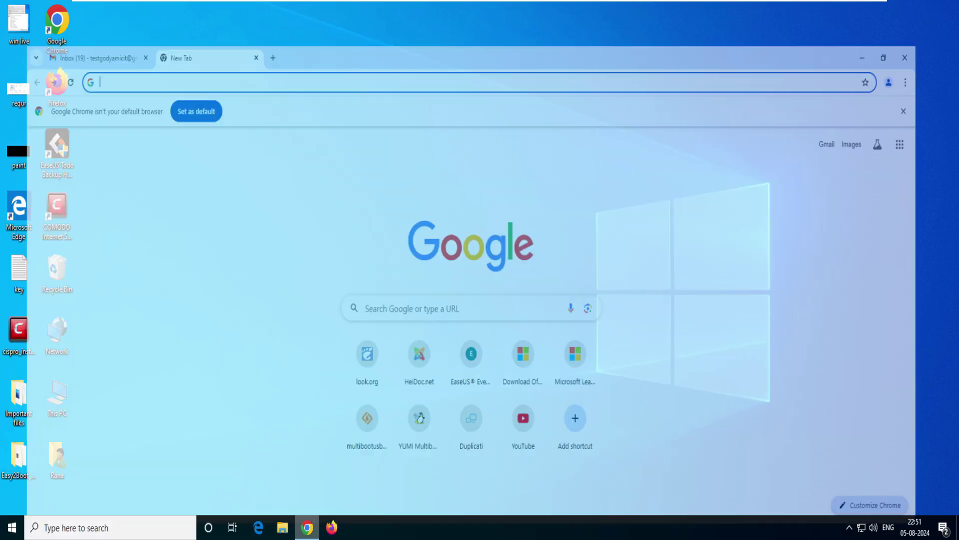
{"action": "key", "text": "Down"}
{"action": "key", "text": "Down"}
{"action": "key", "text": "Return"}
{"action": "left_click", "coordinate": [172, 223]}
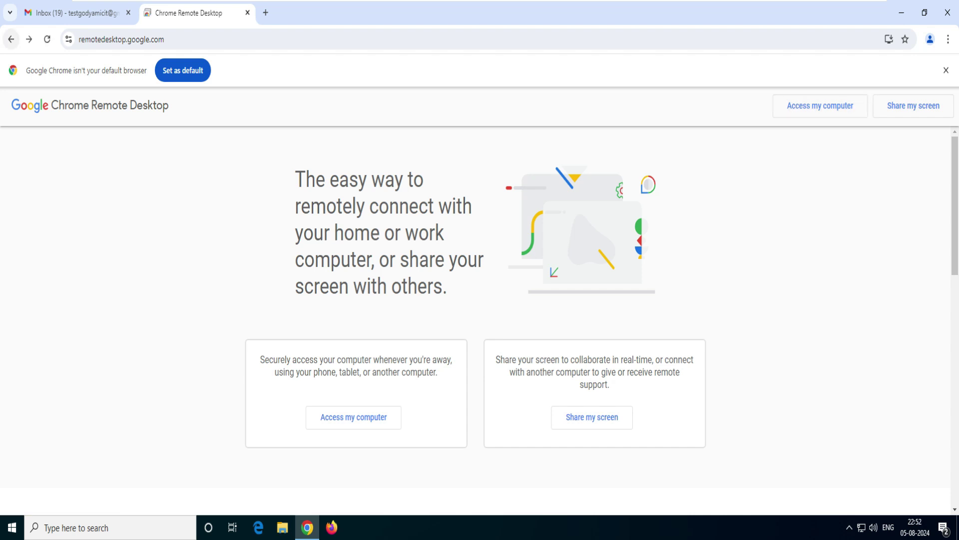
{"action": "left_click_drag", "start_coordinate": [121, 40], "coordinate": [165, 40]}
{"action": "key", "text": "ctrl+a"}
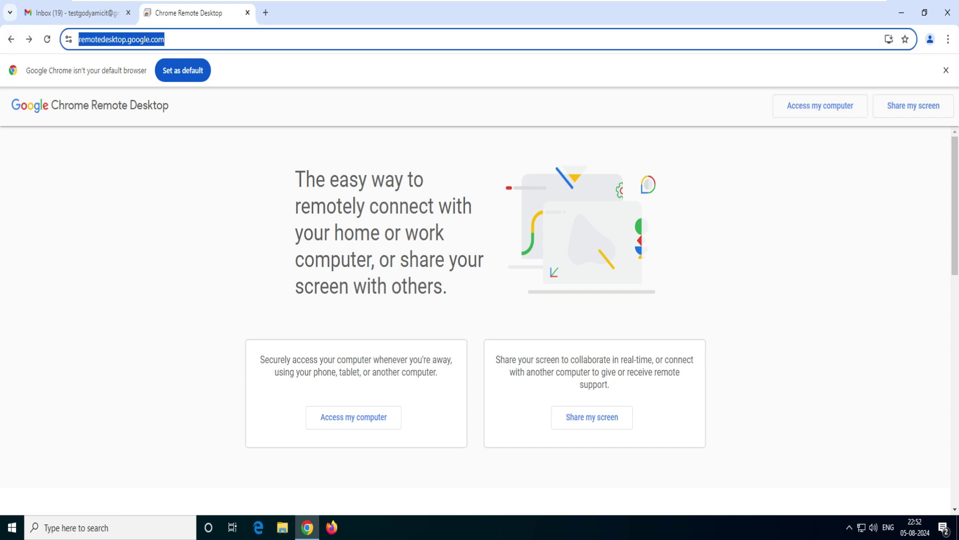
Step: Choose Access my computer, then verify and select the Google account to sign in
{"action": "left_click", "coordinate": [353, 416]}
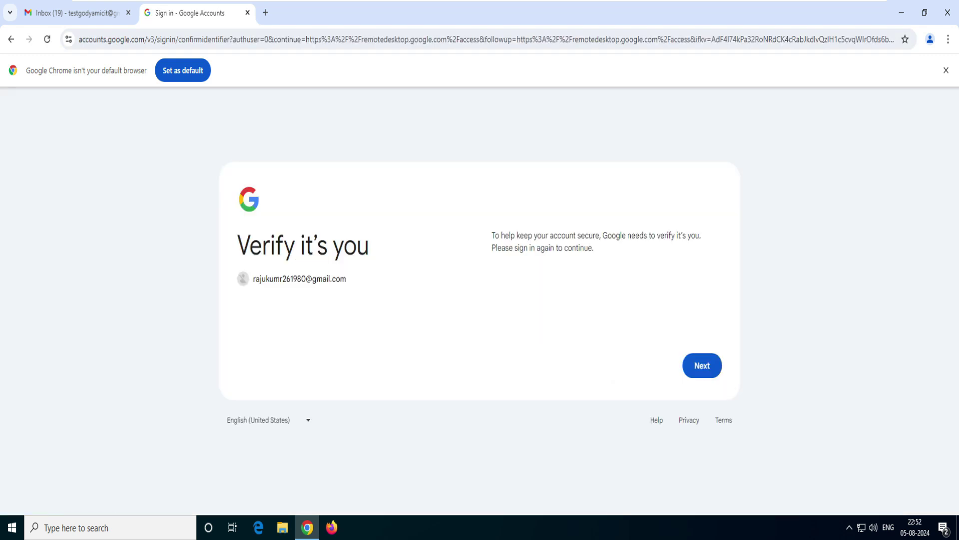
{"action": "left_click", "coordinate": [702, 366]}
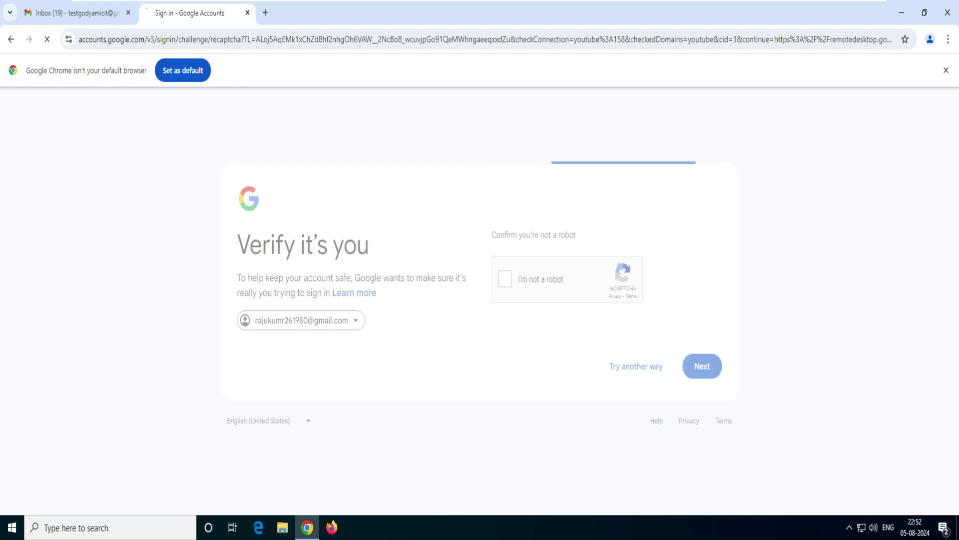
{"action": "left_click", "coordinate": [541, 293]}
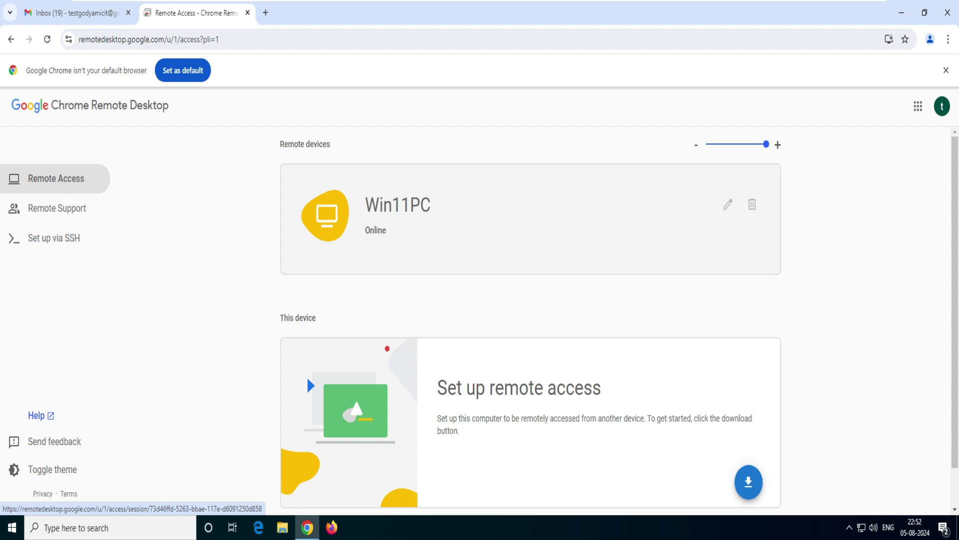
Step: Add the Chrome Remote Desktop extension on the Windows 10 PC and download the host installer
{"action": "scroll", "coordinate": [529, 319], "scroll_direction": "down", "scroll_amount": 1}
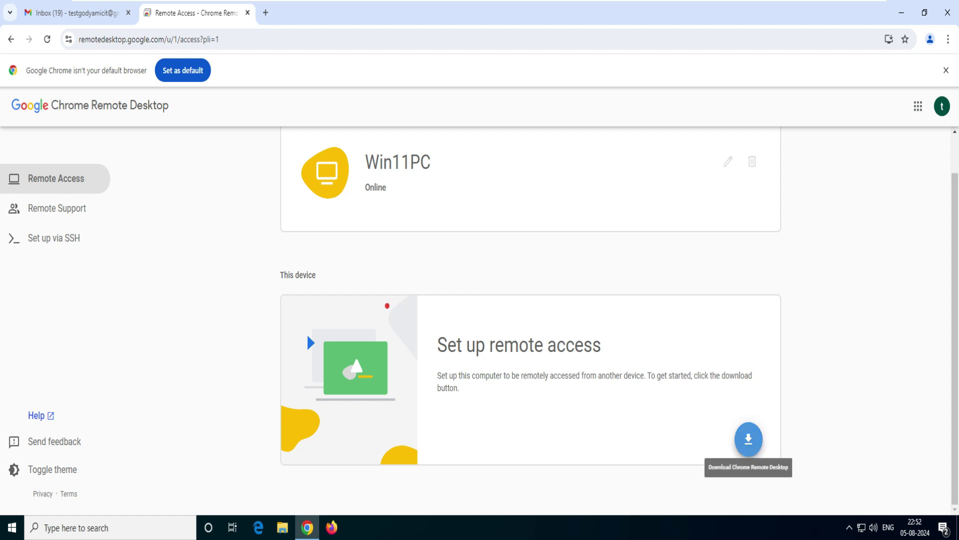
{"action": "left_click", "coordinate": [748, 439]}
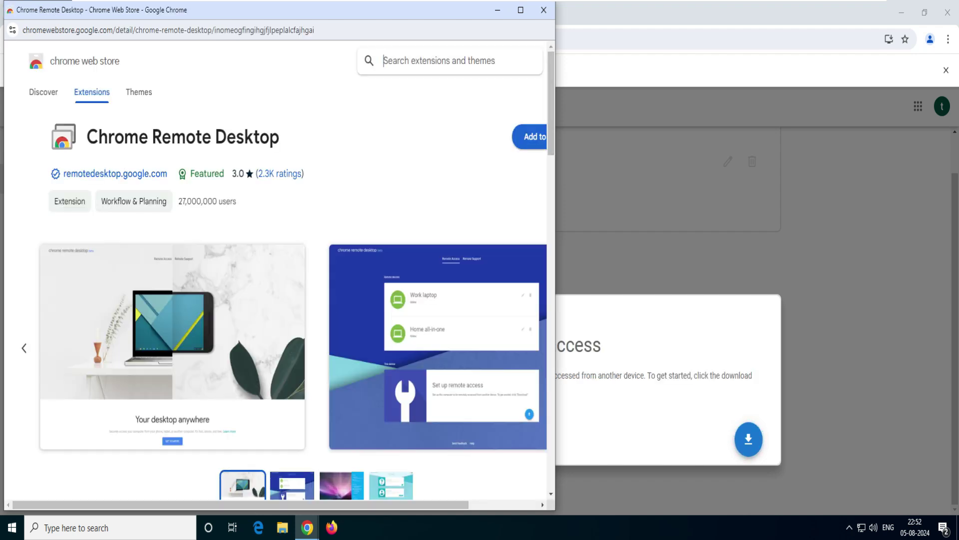
{"action": "left_click", "coordinate": [529, 137]}
{"action": "left_click", "coordinate": [313, 154]}
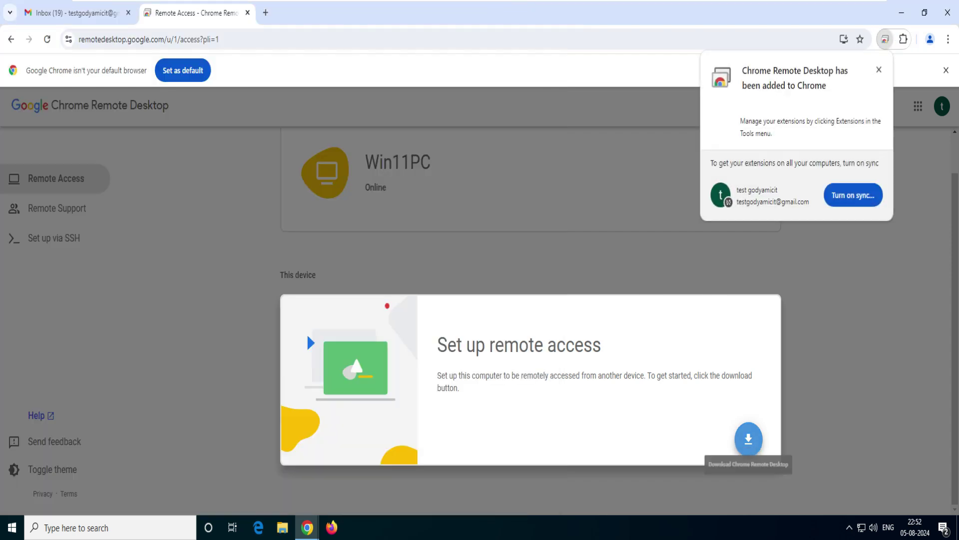
{"action": "left_click", "coordinate": [748, 439]}
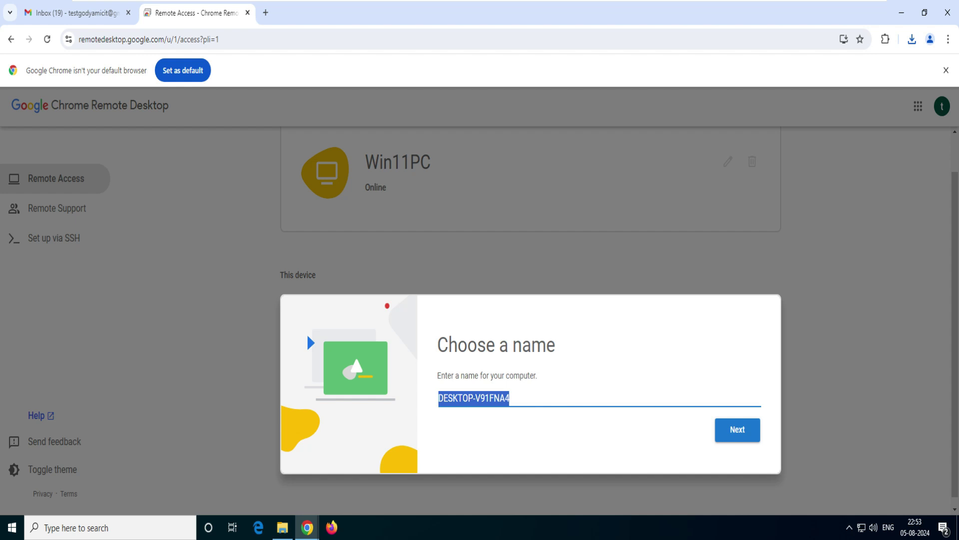
Step: Name this PC Win10PC, set a six-digit PIN, start remote access, and decline saving the password
{"action": "type", "text": "Win10PC"}
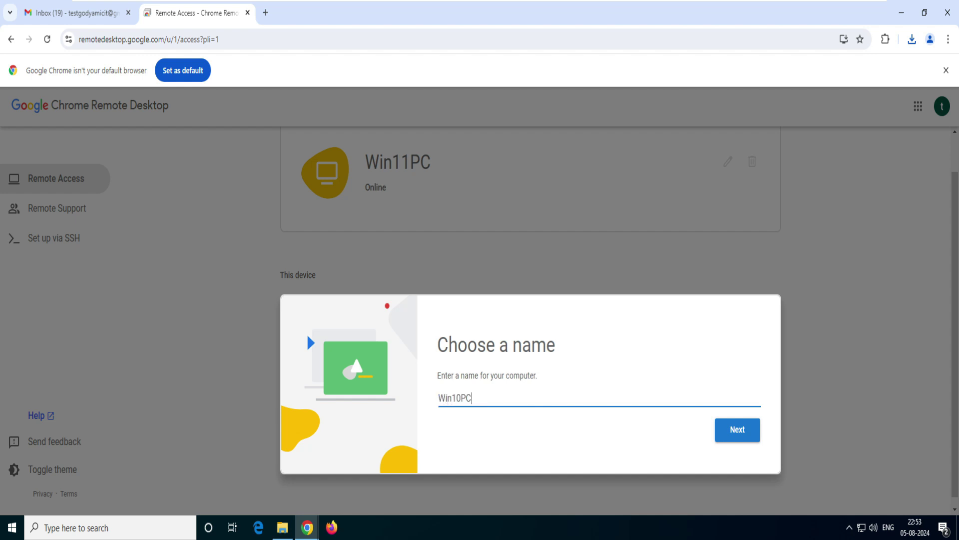
{"action": "key", "text": "Return"}
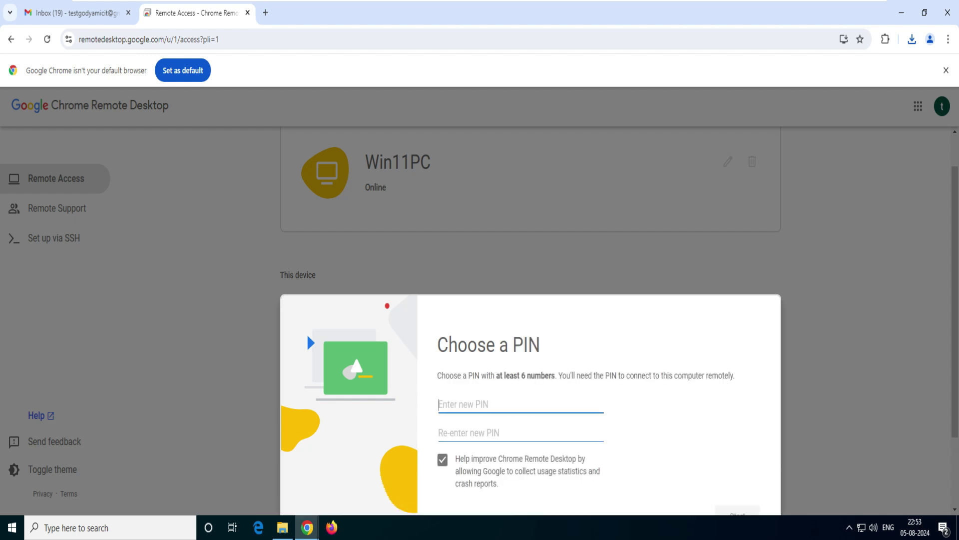
{"action": "key", "text": "Tab"}
{"action": "scroll", "coordinate": [531, 340], "scroll_direction": "down", "scroll_amount": 2}
{"action": "key", "text": "Return"}
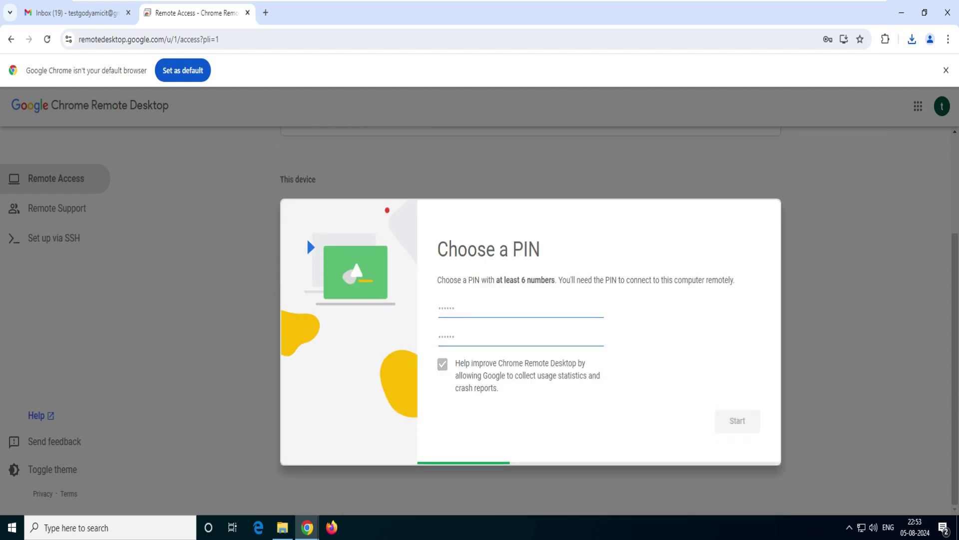
{"action": "key", "text": "Escape"}
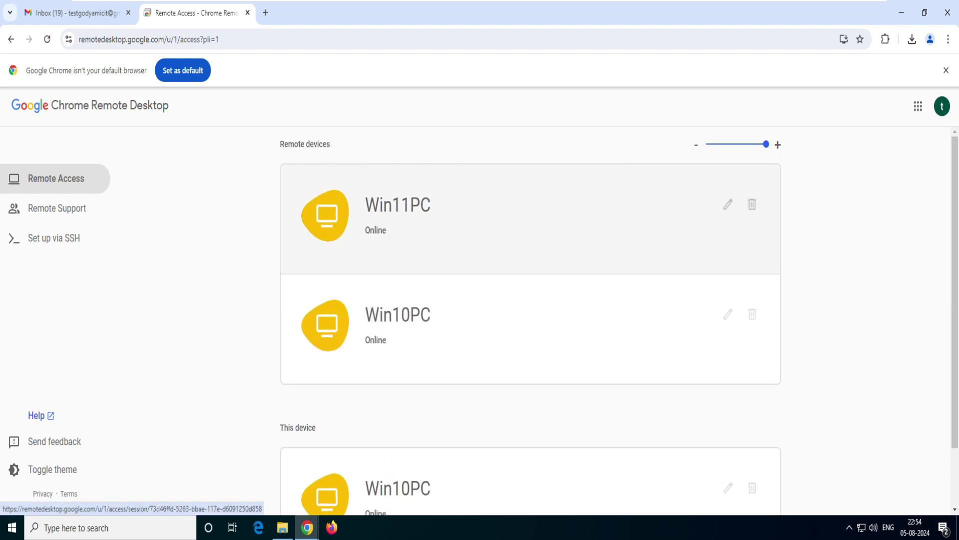
Step: Switch from the device list to the Server Manager All Servers window via the taskbar
{"action": "scroll", "coordinate": [530, 300], "scroll_direction": "down", "scroll_amount": 2}
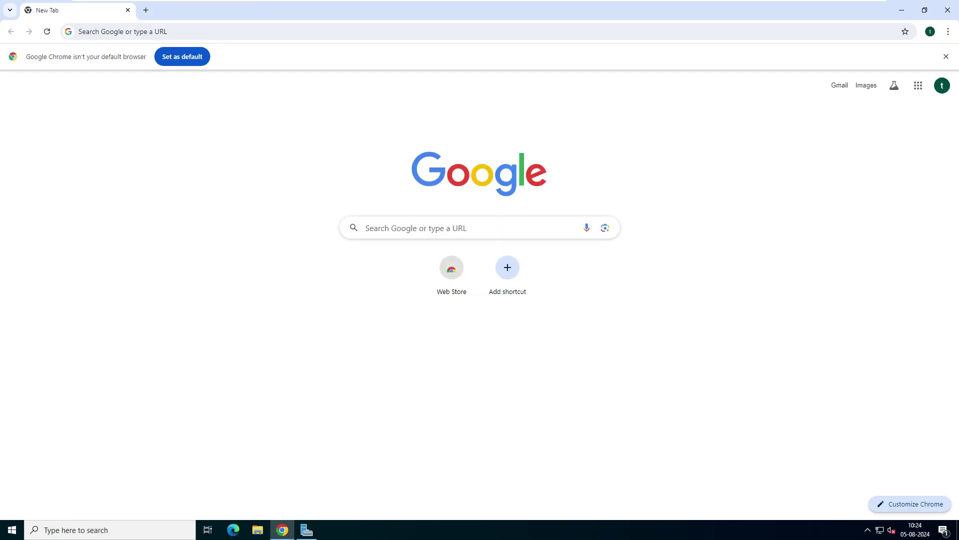
{"action": "left_click", "coordinate": [306, 529]}
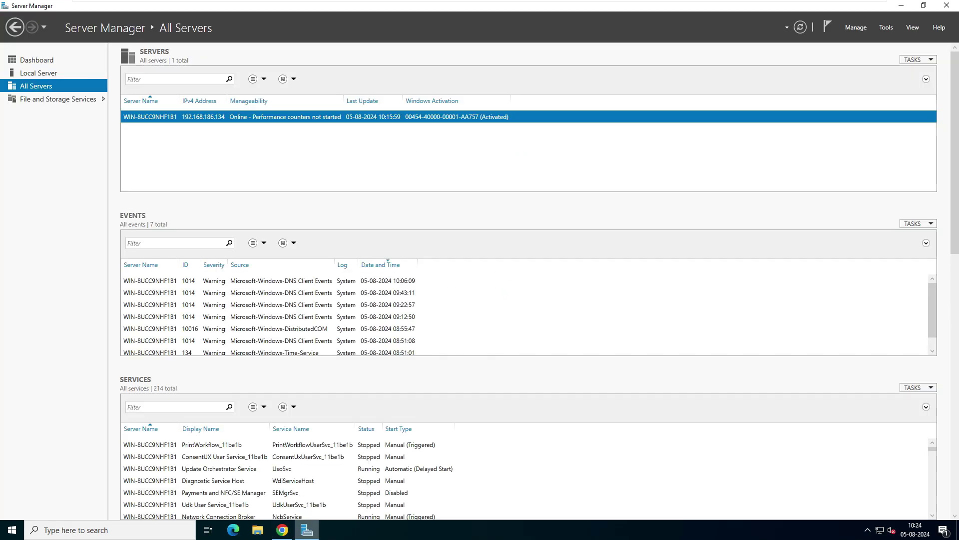
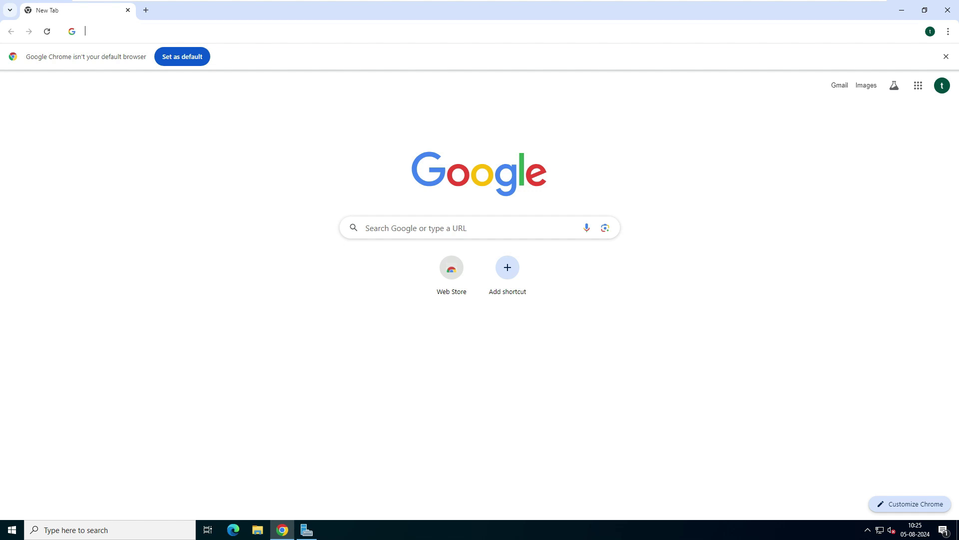
Step: Search for 'remote desktop chrome' and open the Chrome Remote Desktop site
{"action": "key", "text": "Down"}
{"action": "key", "text": "Return"}
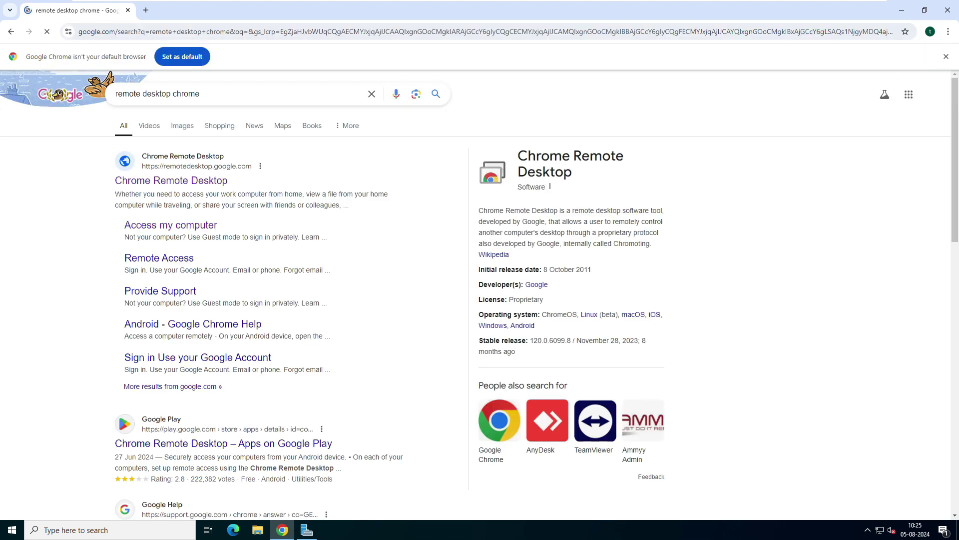
{"action": "left_click", "coordinate": [150, 180]}
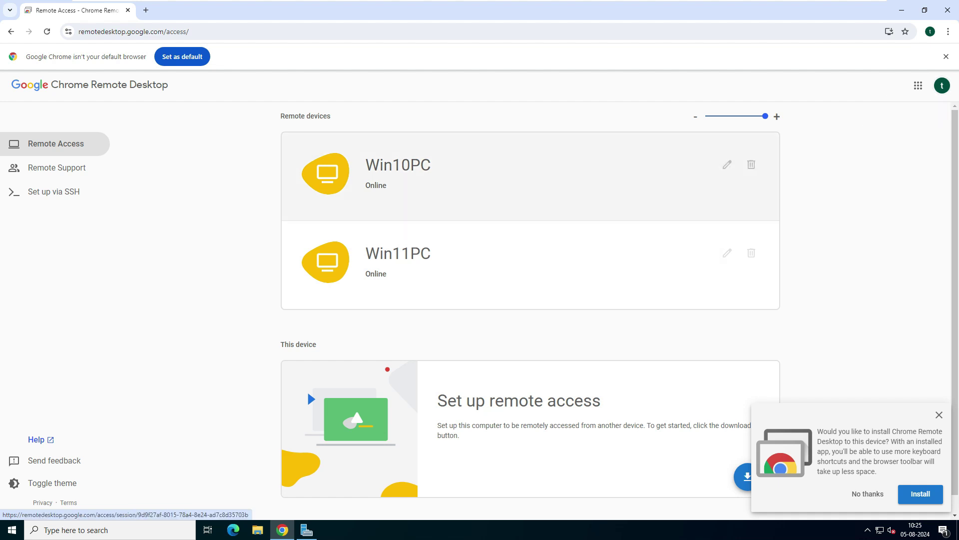
Step: Decline the app install offer and start the remote access download
{"action": "scroll", "coordinate": [530, 260], "scroll_direction": "down", "scroll_amount": 1}
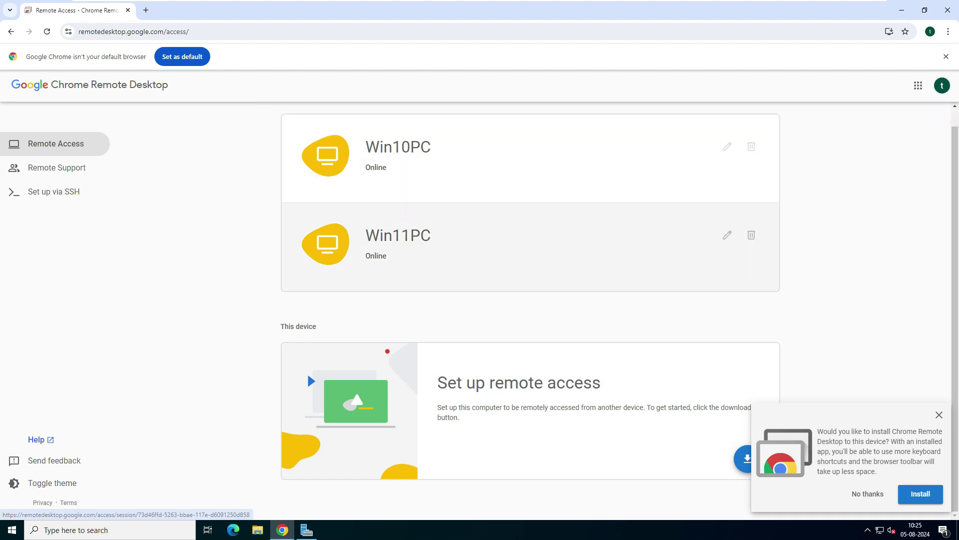
{"action": "left_click", "coordinate": [940, 414]}
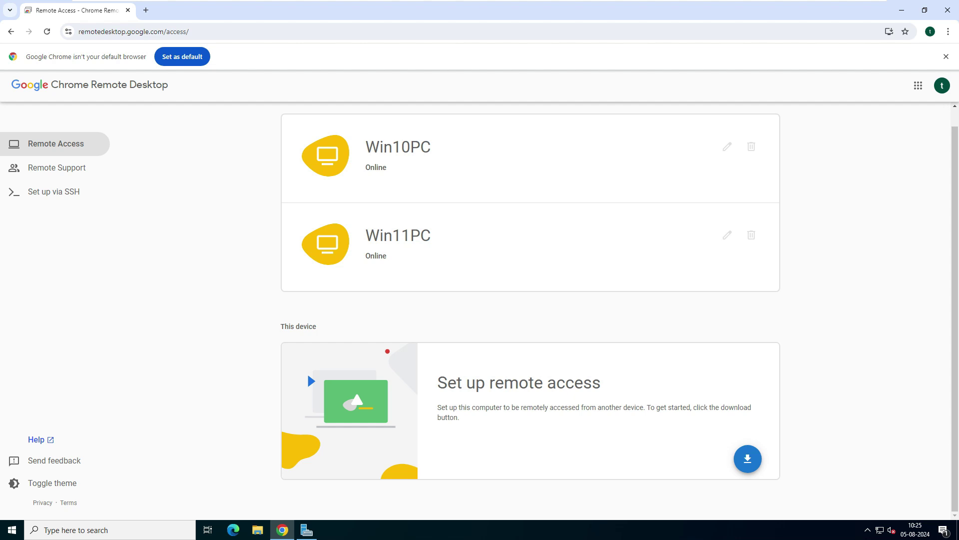
{"action": "left_click", "coordinate": [748, 458]}
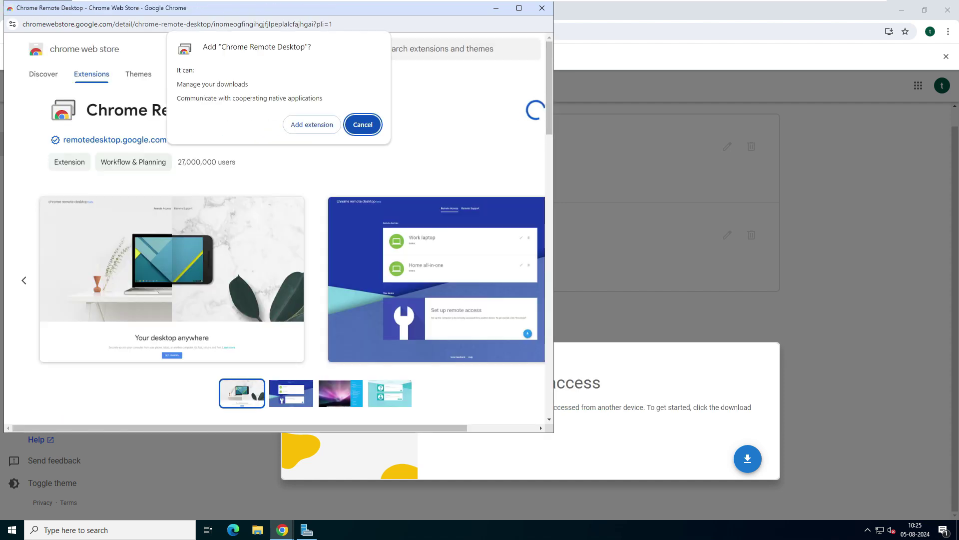
Step: Add the Chrome Remote Desktop extension, download the host msi, and accept and install it
{"action": "left_click", "coordinate": [319, 124]}
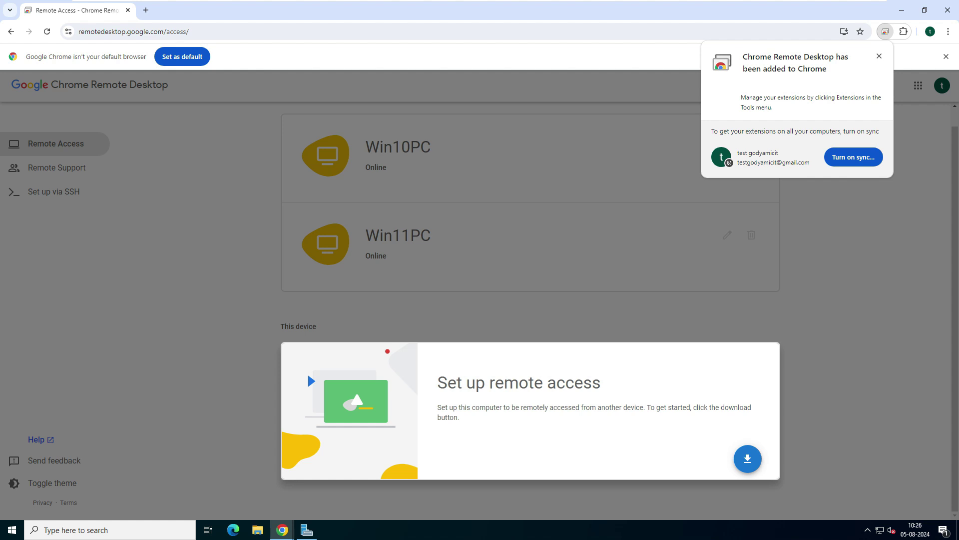
{"action": "left_click", "coordinate": [747, 458]}
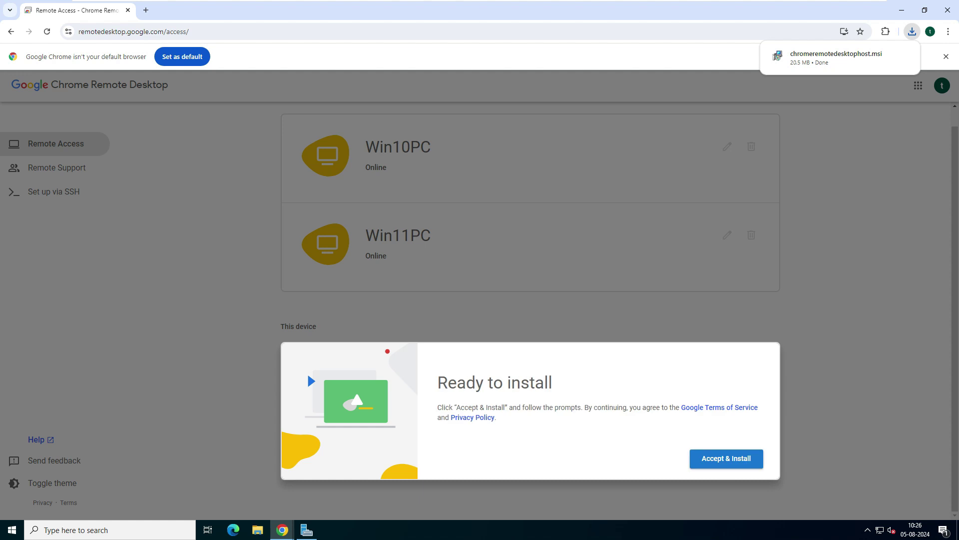
{"action": "left_click", "coordinate": [747, 458]}
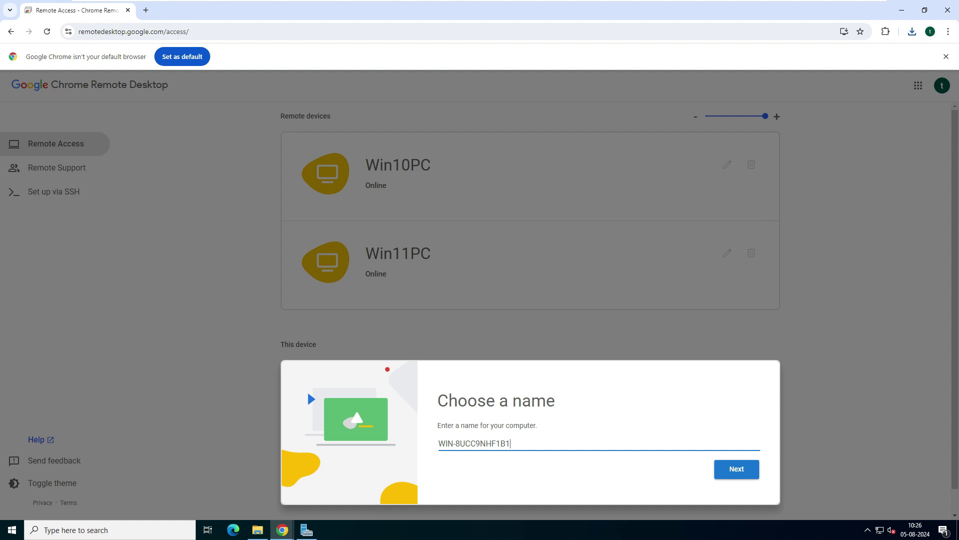
Step: Rename this computer to WIN2022SRV for remote access
{"action": "left_click_drag", "start_coordinate": [510, 444], "coordinate": [453, 443]}
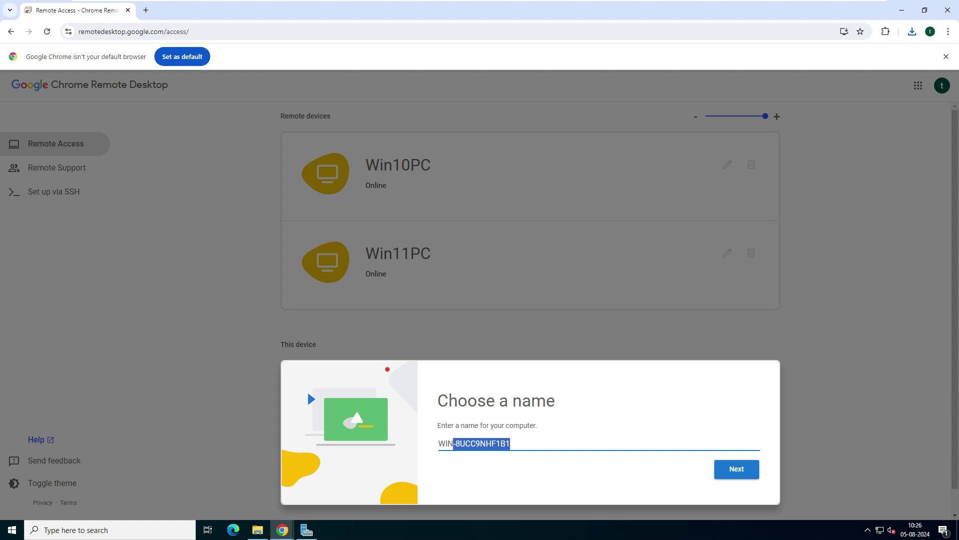
{"action": "left_click", "coordinate": [511, 443]}
{"action": "key", "text": "BackSpace"}
{"action": "key", "text": "BackSpace"}
{"action": "key", "text": "BackSpace"}
{"action": "key", "text": "BackSpace"}
{"action": "key", "text": "BackSpace"}
{"action": "key", "text": "BackSpace"}
{"action": "key", "text": "BackSpace"}
{"action": "key", "text": "BackSpace"}
{"action": "key", "text": "BackSpace"}
{"action": "key", "text": "BackSpace"}
{"action": "key", "text": "BackSpace"}
{"action": "key", "text": "BackSpace"}
{"action": "type", "text": "2022srv"}
{"action": "key", "text": "BackSpace"}
{"action": "key", "text": "BackSpace"}
{"action": "key", "text": "BackSpace"}
{"action": "type", "text": "SRV"}
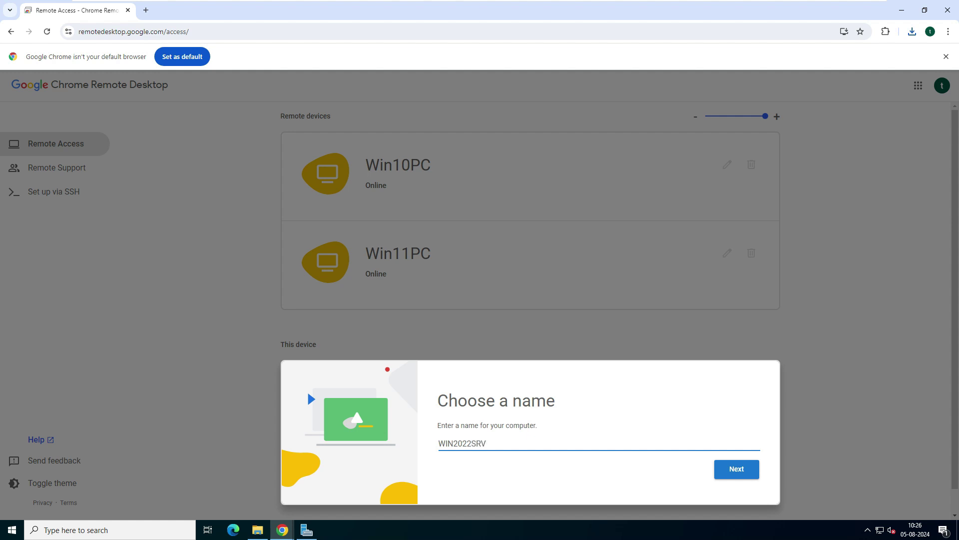
{"action": "key", "text": "Return"}
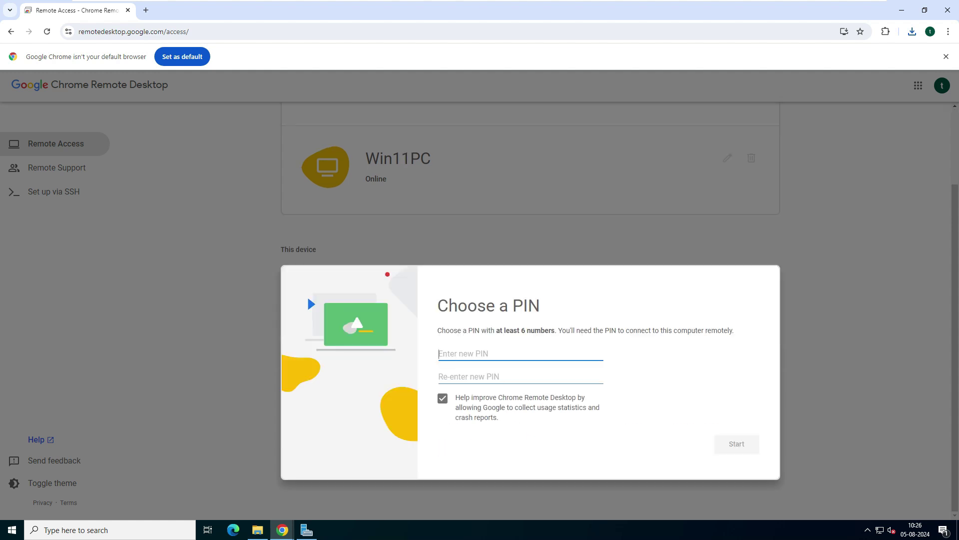
Step: Enter and confirm a six-digit PIN, then start remote access
{"action": "key", "text": "Tab"}
{"action": "key", "text": "Return"}
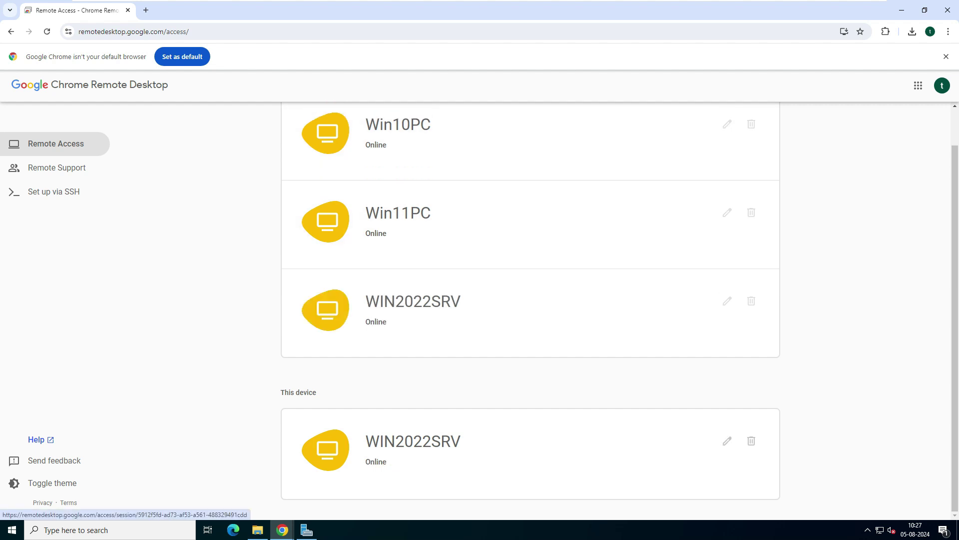
{"action": "scroll", "coordinate": [530, 310], "scroll_direction": "up", "scroll_amount": 1}
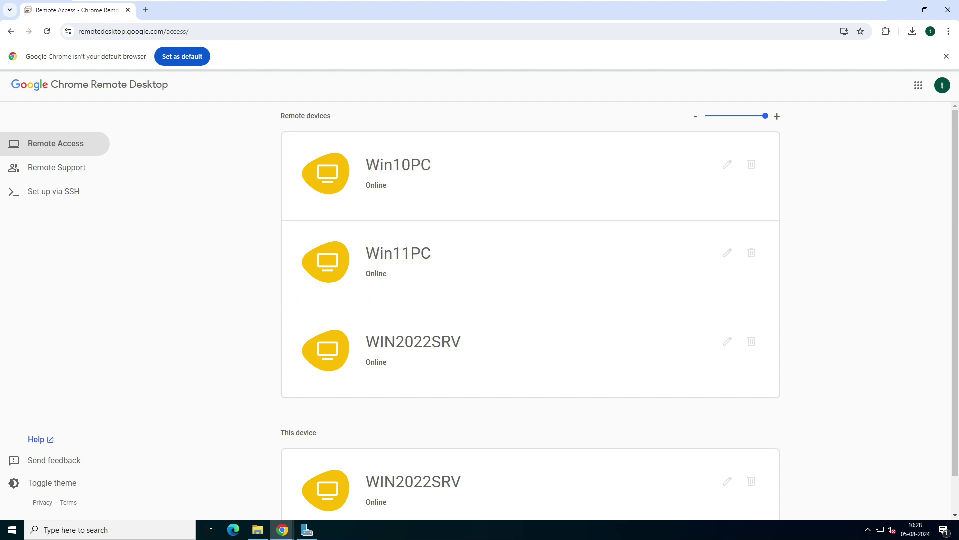
Step: Search the web for speed test in a new tab
{"action": "key", "text": "ctrl+t"}
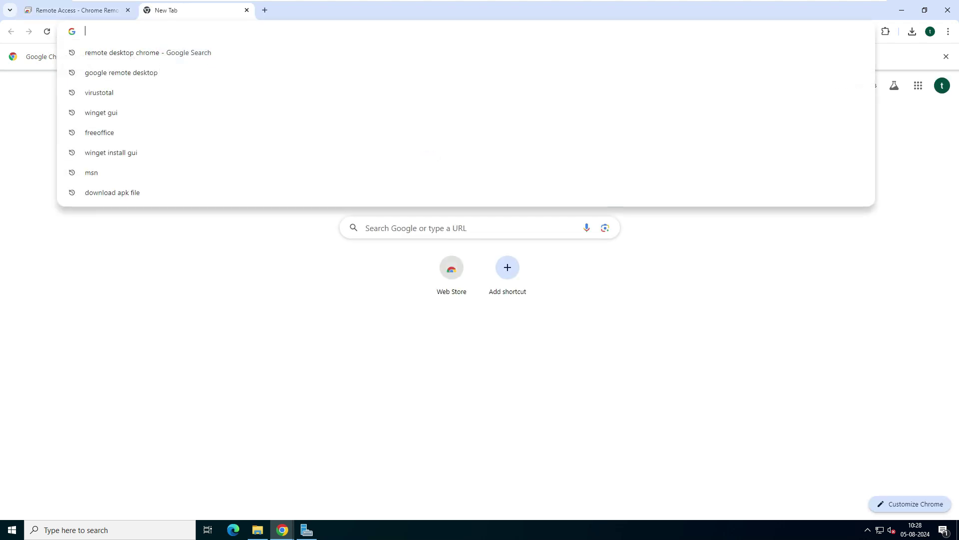
{"action": "type", "text": "spee"}
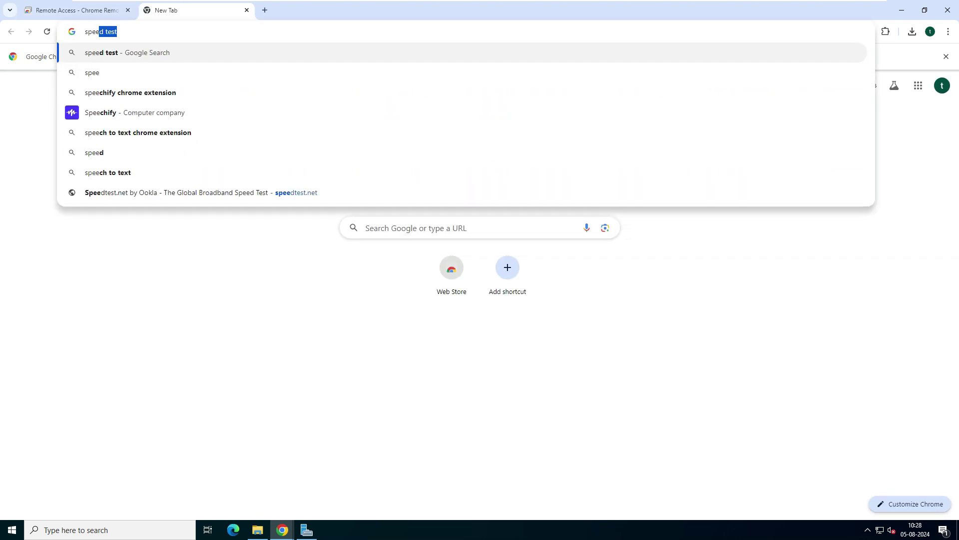
{"action": "key", "text": "Return"}
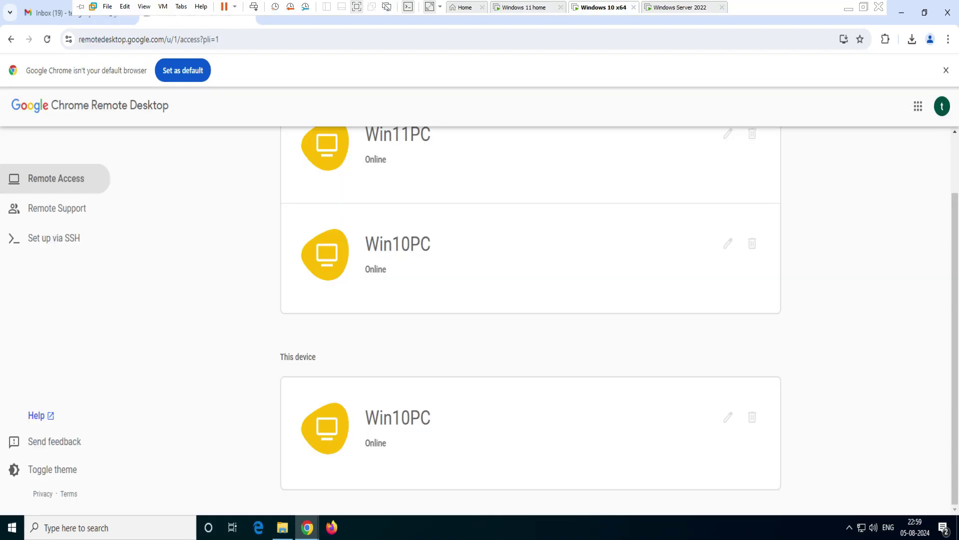
Step: Open speedtest.net, select the public IP, then switch to the Windows 11 machine
{"action": "key", "text": "ctrl+t"}
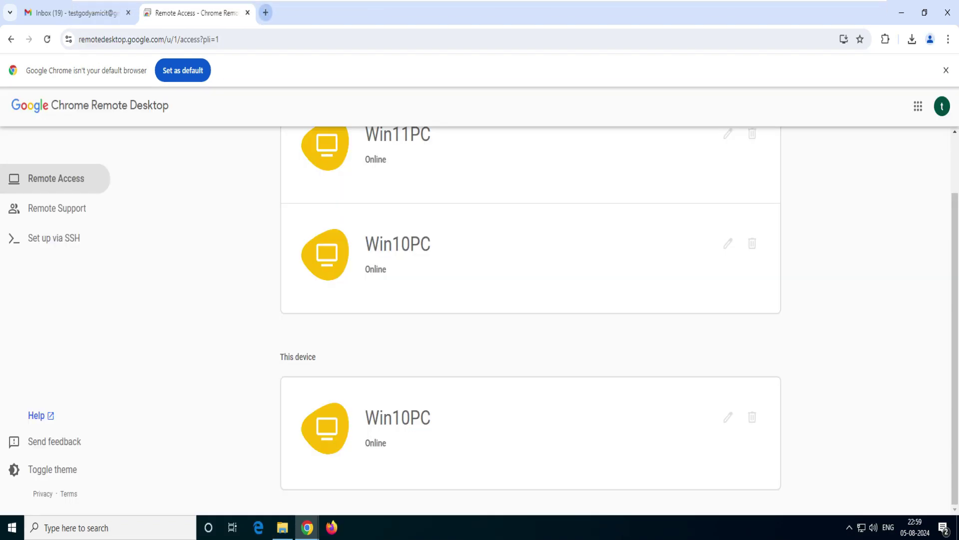
{"action": "type", "text": "speedtest.net"}
{"action": "key", "text": "Return"}
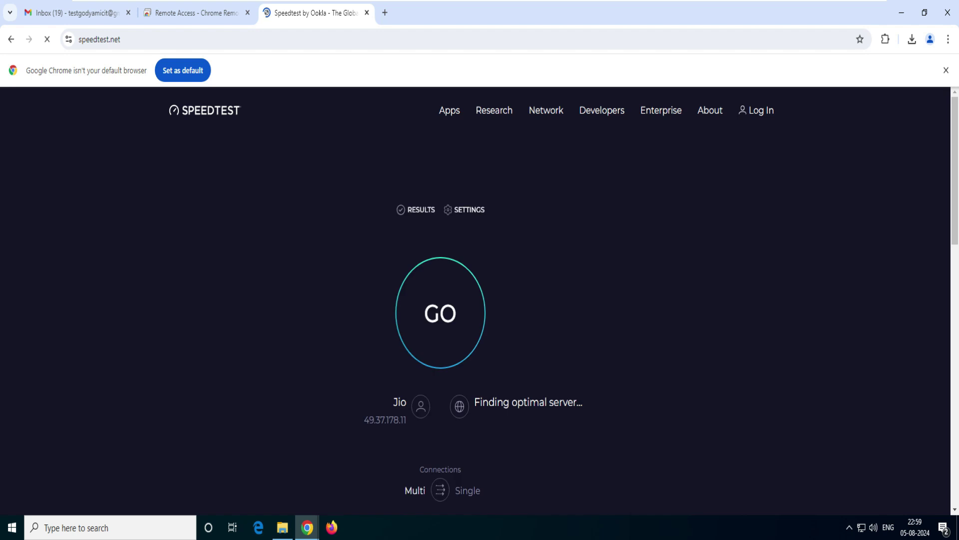
{"action": "scroll", "coordinate": [475, 300], "scroll_direction": "down", "scroll_amount": 5}
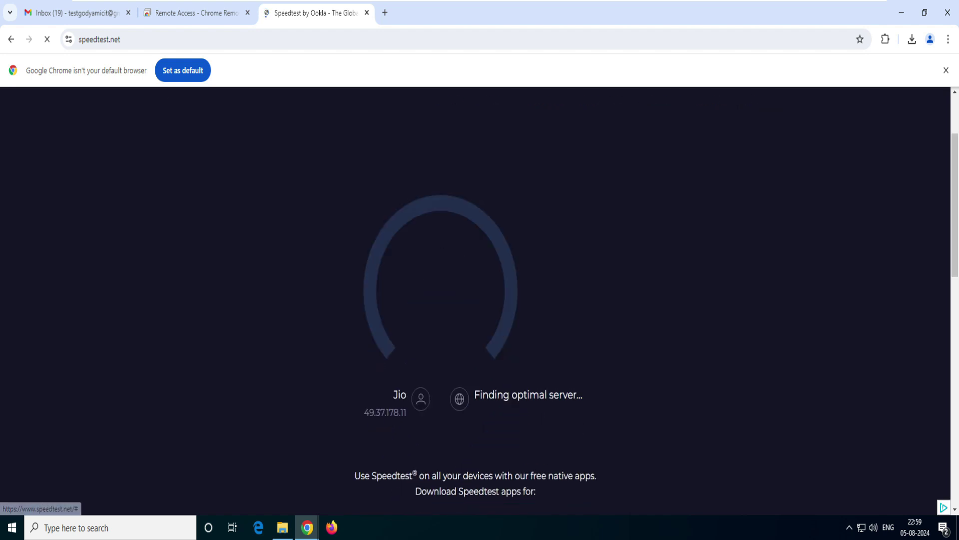
{"action": "double_click", "coordinate": [385, 274]}
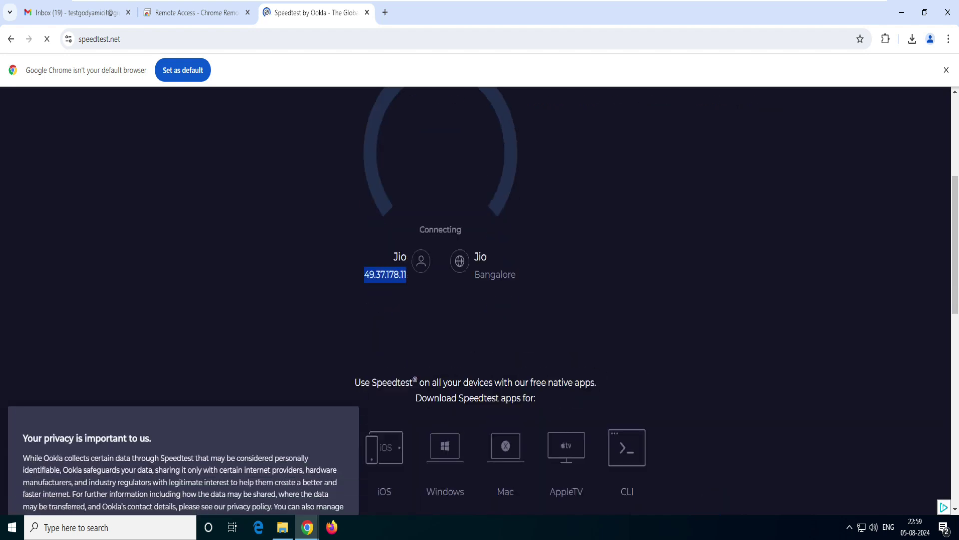
{"action": "key", "text": "ctrl+Tab"}
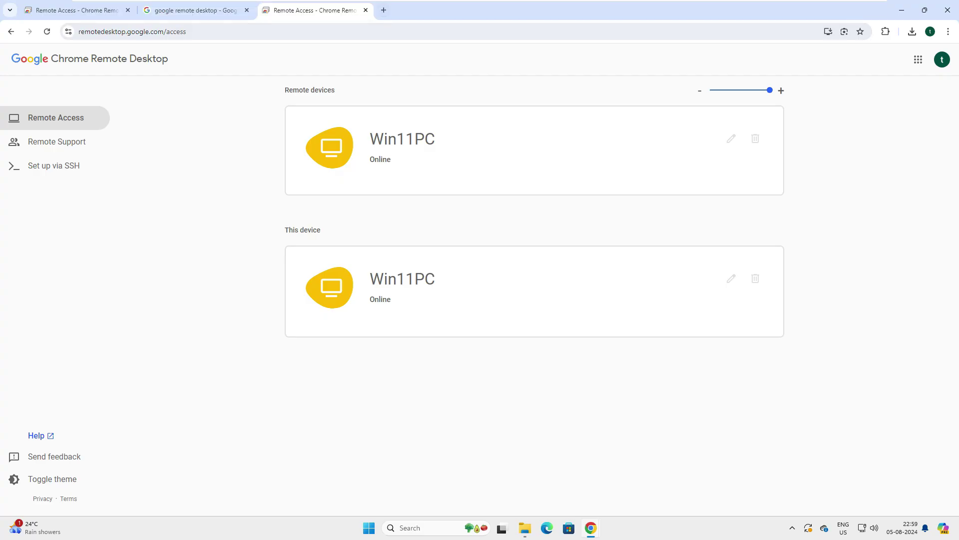
Step: Load speedtest.net in a new tab on the Windows 11 machine
{"action": "key", "text": "ctrl+t"}
{"action": "type", "text": "speedtest.net"}
{"action": "key", "text": "Return"}
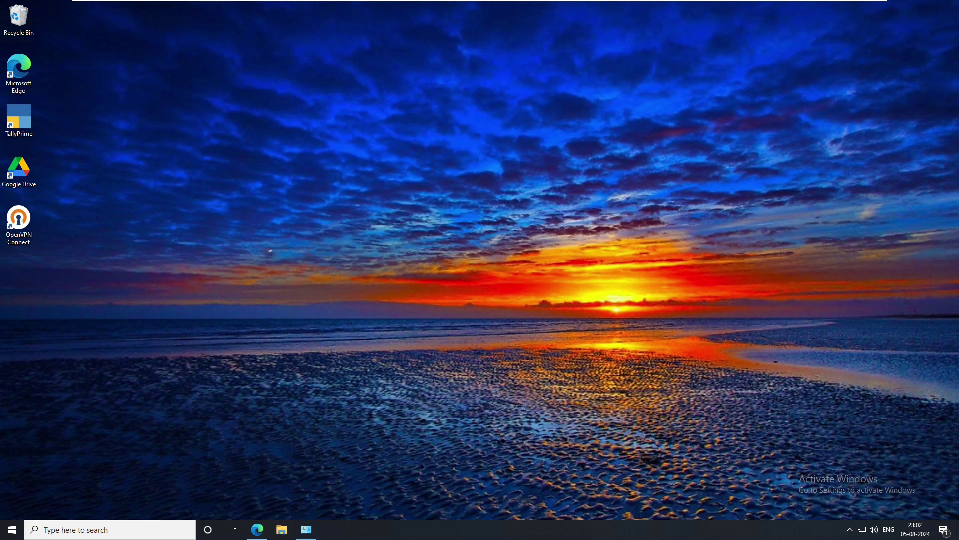
Step: In Edge, open Speedtest by Ookla and select the displayed public IP address
{"action": "left_click", "coordinate": [257, 529]}
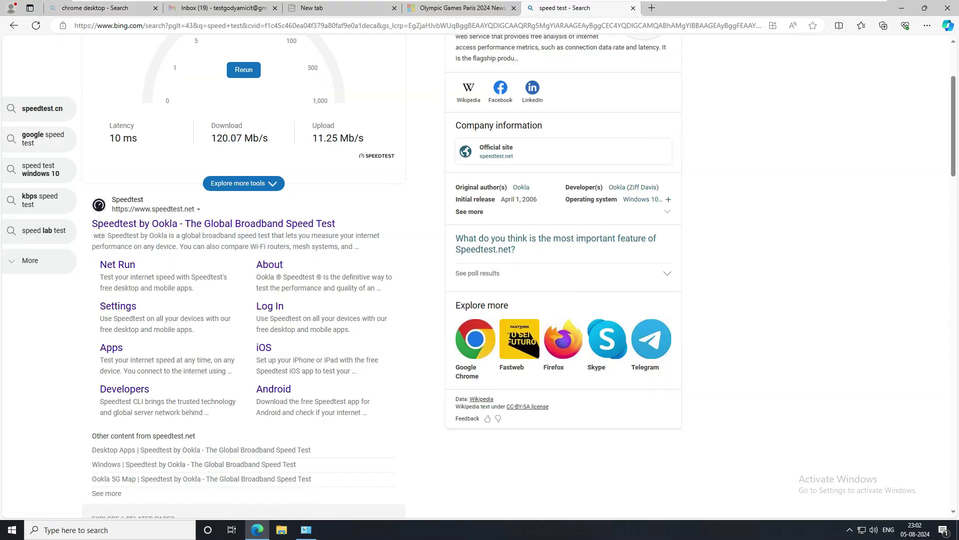
{"action": "left_click", "coordinate": [214, 223]}
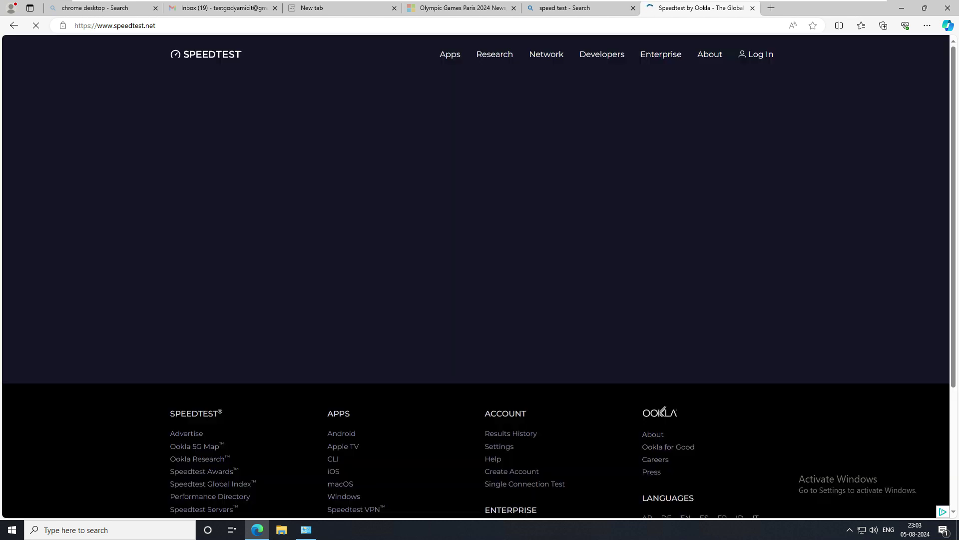
{"action": "left_click_drag", "start_coordinate": [358, 304], "coordinate": [408, 304]}
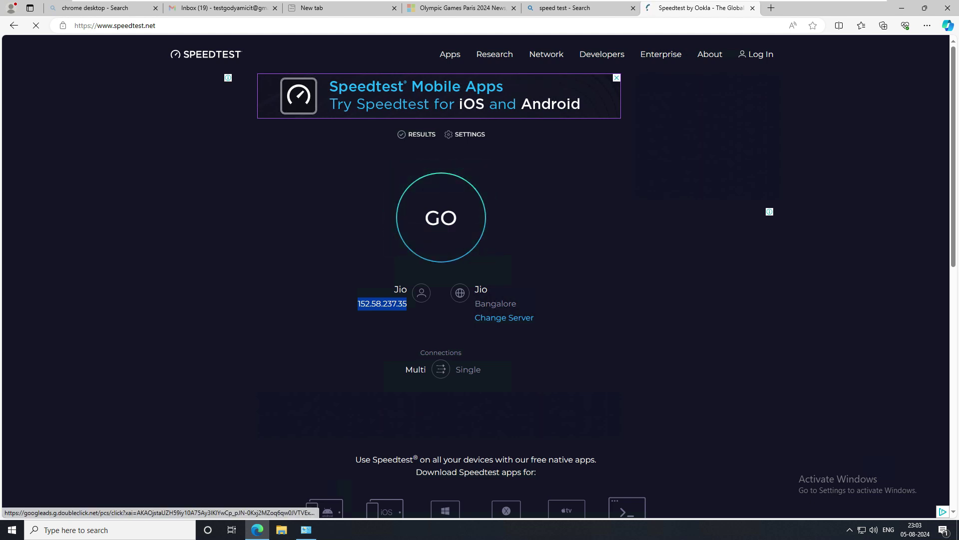
Step: In a new Edge tab, search 'chome desktop' and open the Chrome Remote Desktop result
{"action": "key", "text": "ctrl+3"}
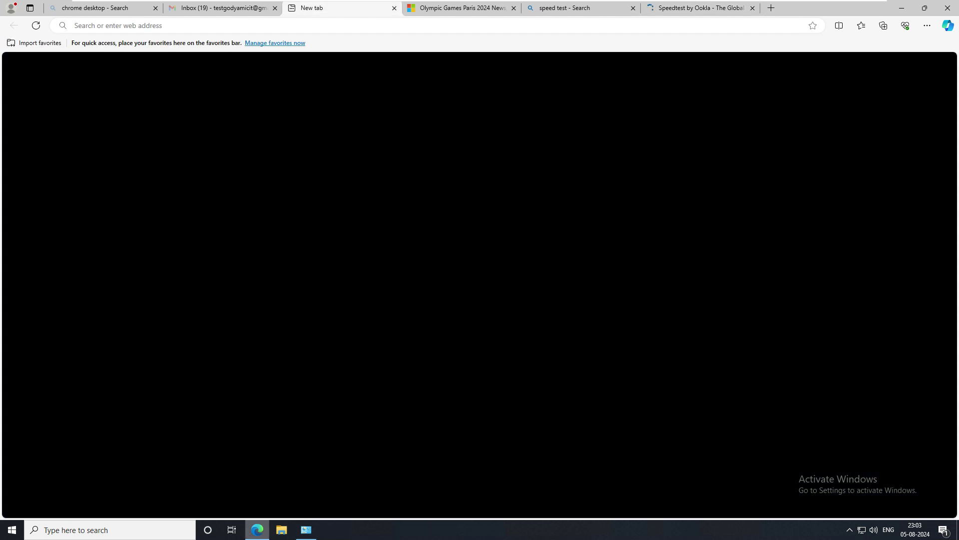
{"action": "mouse_move", "coordinate": [257, 530]}
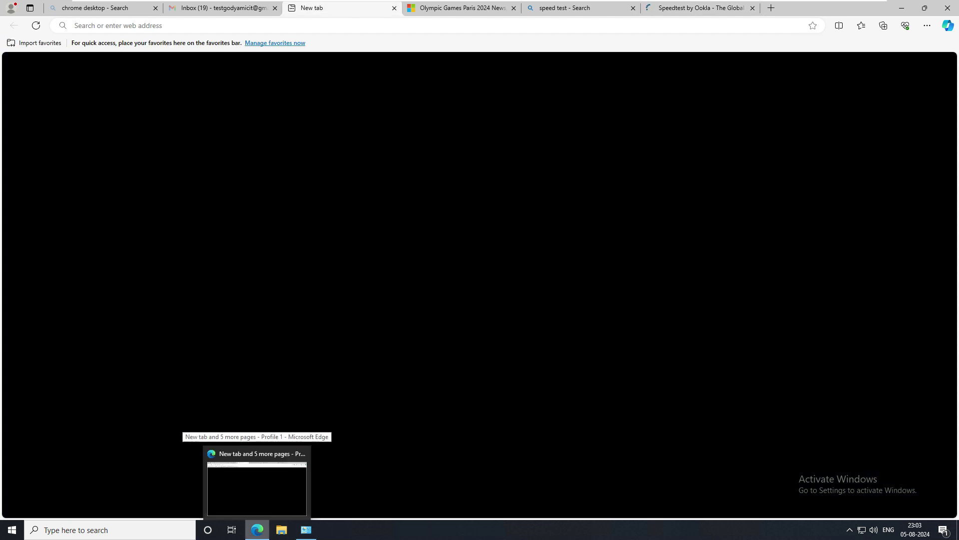
{"action": "key", "text": "ctrl+l"}
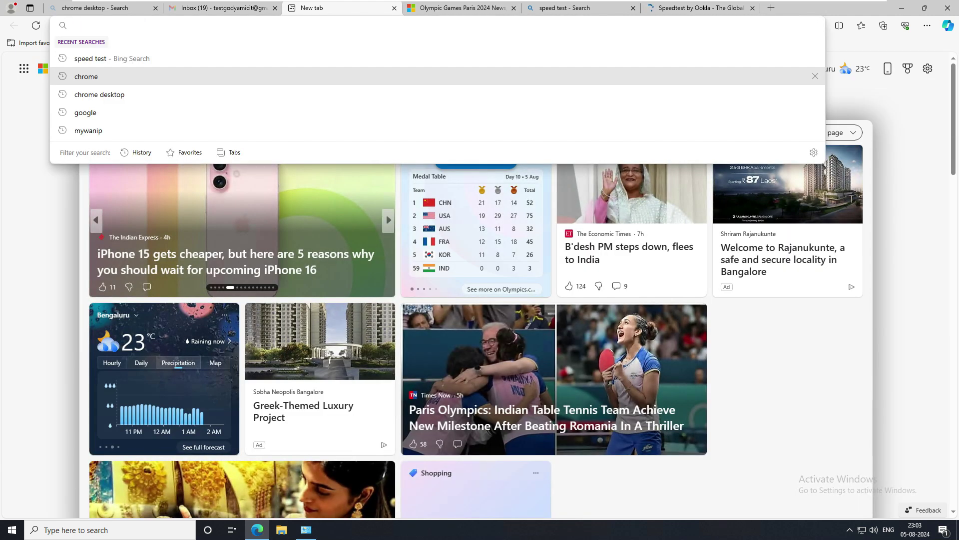
{"action": "type", "text": "gd"}
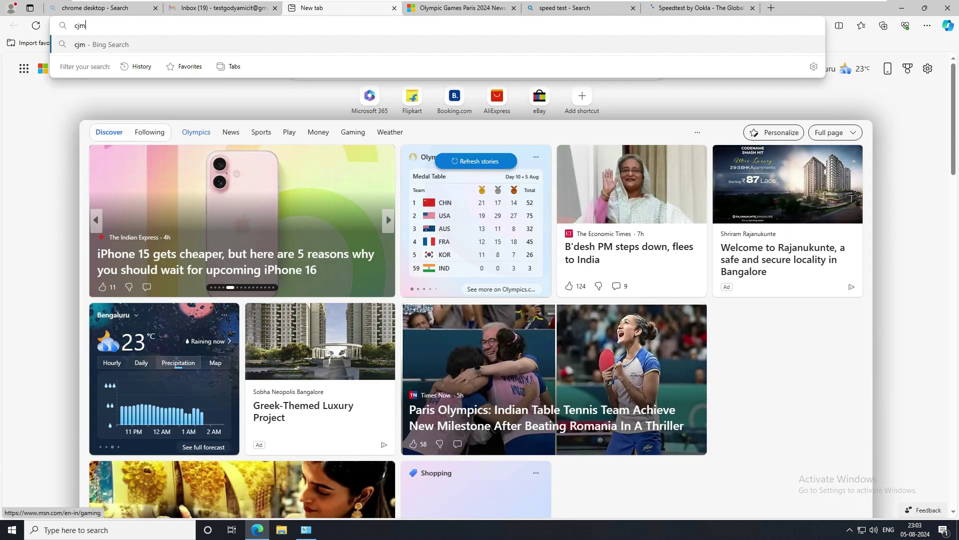
{"action": "key", "text": "Escape"}
{"action": "type", "text": "chome desktop"}
{"action": "key", "text": "Return"}
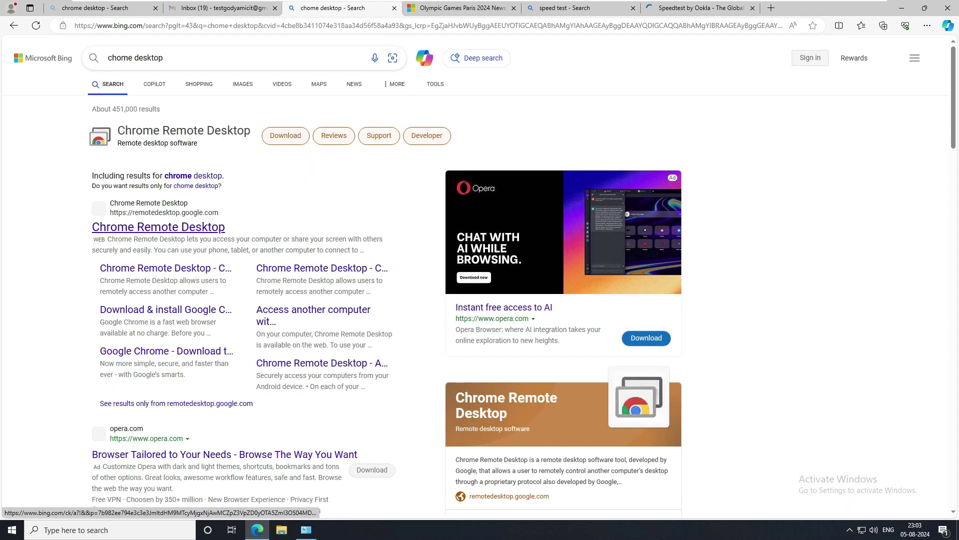
{"action": "left_click", "coordinate": [158, 227]}
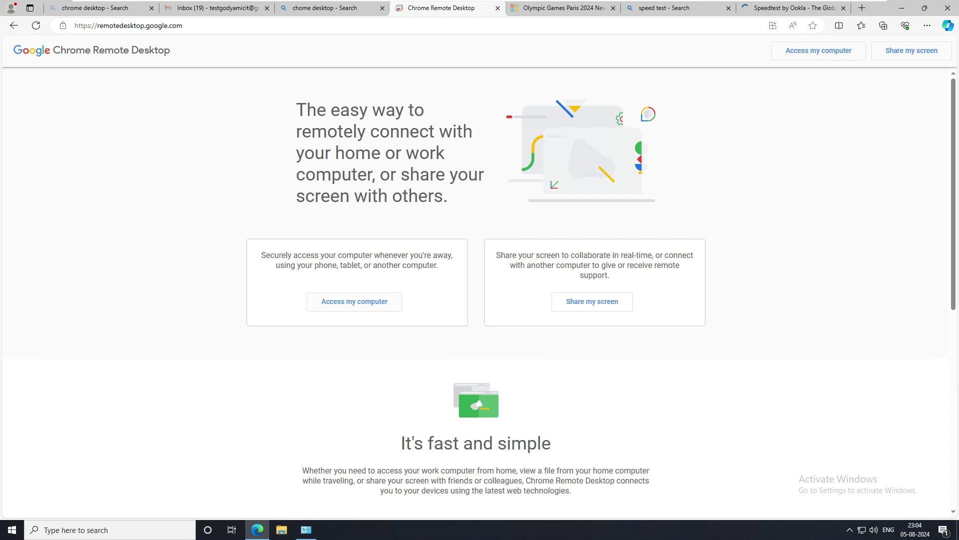
Step: Go to Access my computer, review the remote devices, and choose Win11PC
{"action": "left_click", "coordinate": [354, 301]}
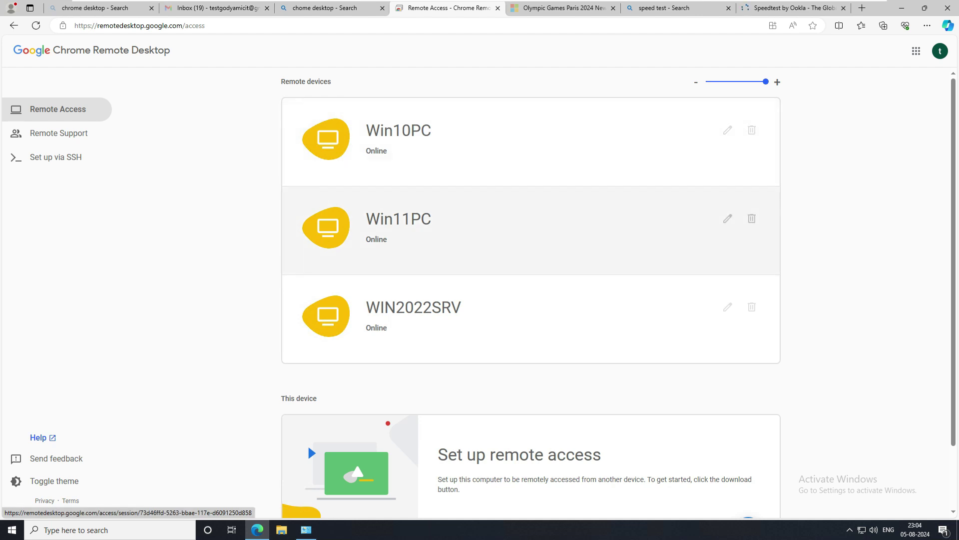
{"action": "scroll", "coordinate": [530, 300], "scroll_direction": "down", "scroll_amount": 2}
{"action": "scroll", "coordinate": [531, 299], "scroll_direction": "up", "scroll_amount": 2}
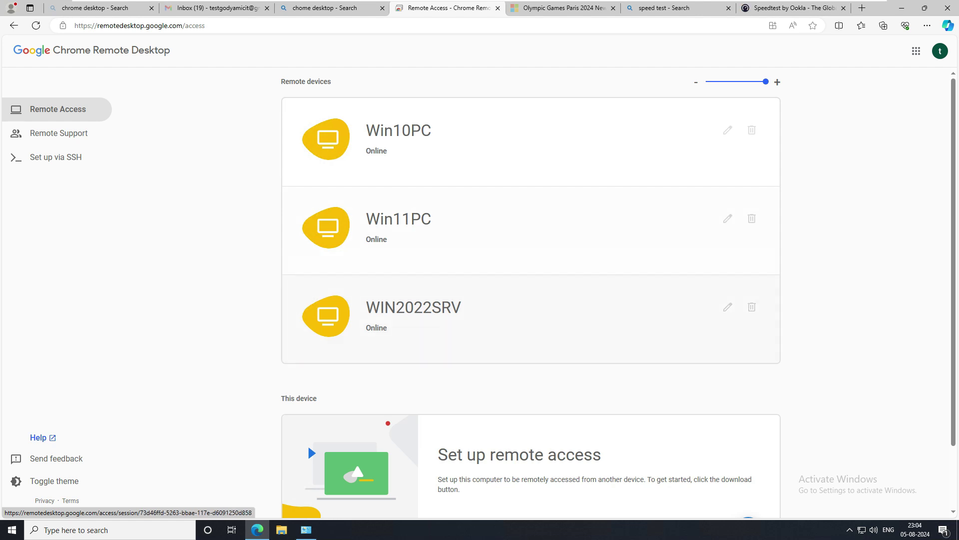
{"action": "left_click", "coordinate": [450, 230]}
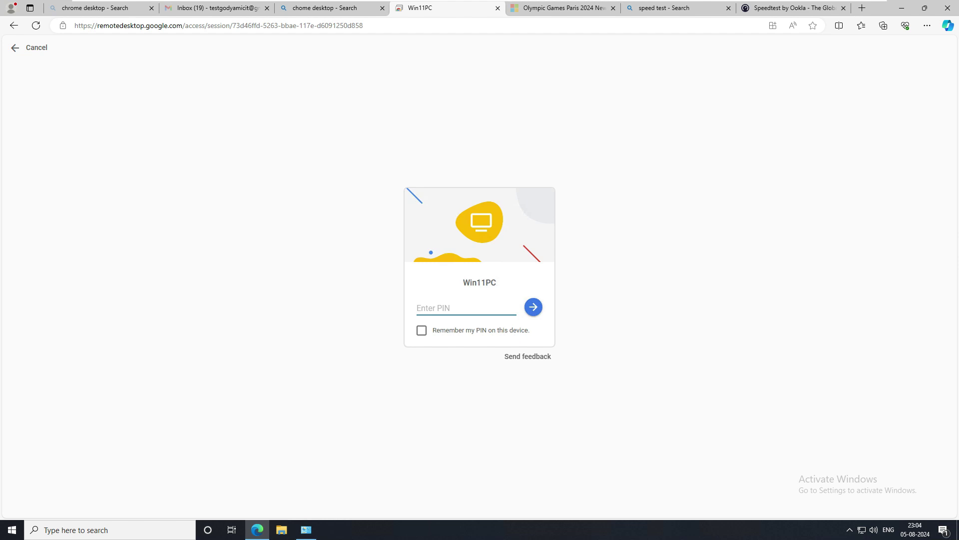
Step: Paste the Win11PC PIN and submit it to connect
{"action": "key", "text": "ctrl+v"}
{"action": "key", "text": "Return"}
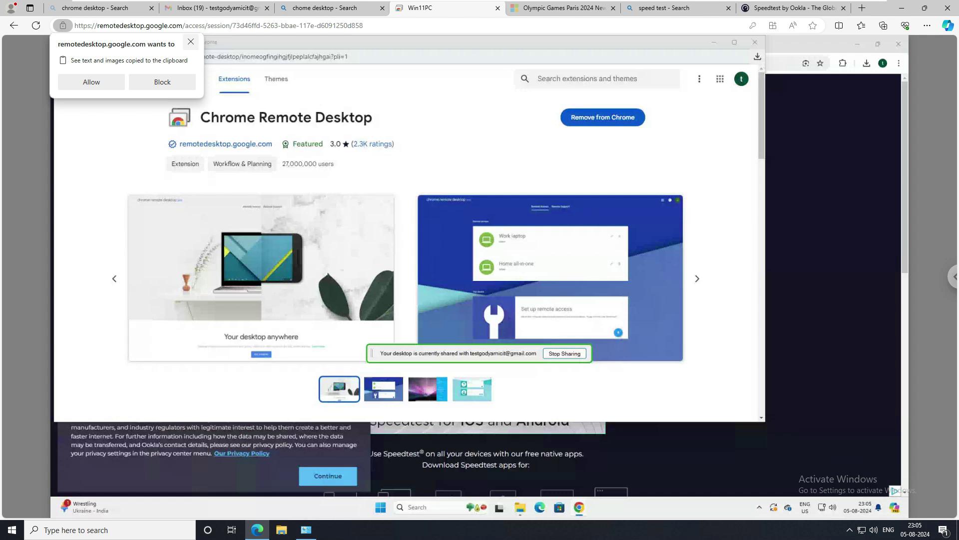
Step: Dismiss the clipboard request and start the speed test on the remote machine
{"action": "left_click", "coordinate": [190, 42]}
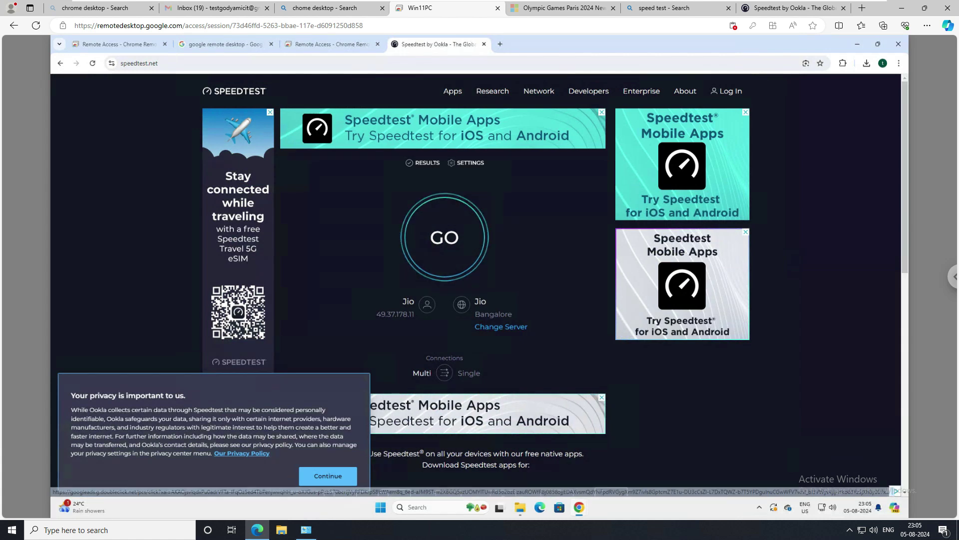
{"action": "double_click", "coordinate": [395, 314]}
{"action": "left_click", "coordinate": [444, 237]}
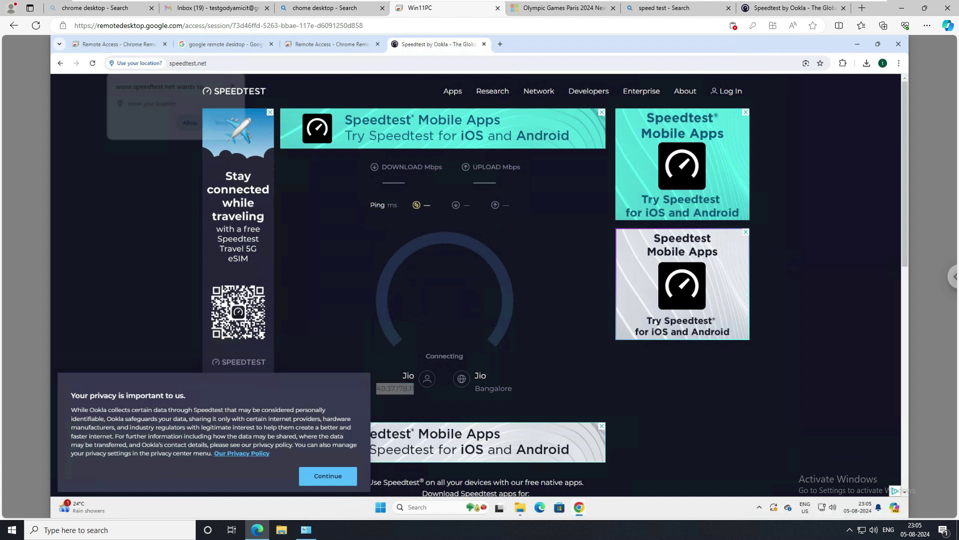
Step: Open and close the remote Start menu, then switch to the Remote Access tab
{"action": "left_click", "coordinate": [380, 506]}
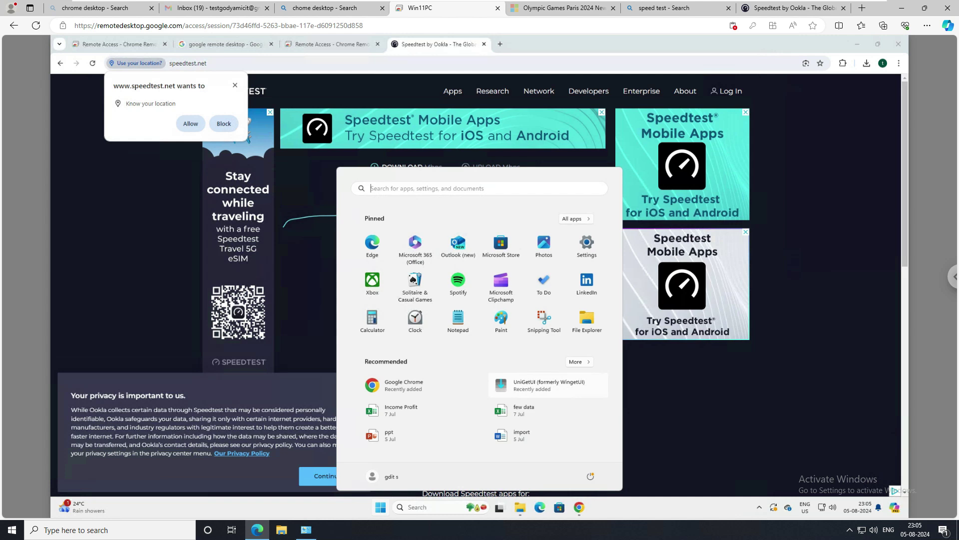
{"action": "key", "text": "Escape"}
{"action": "key", "text": "ctrl+2"}
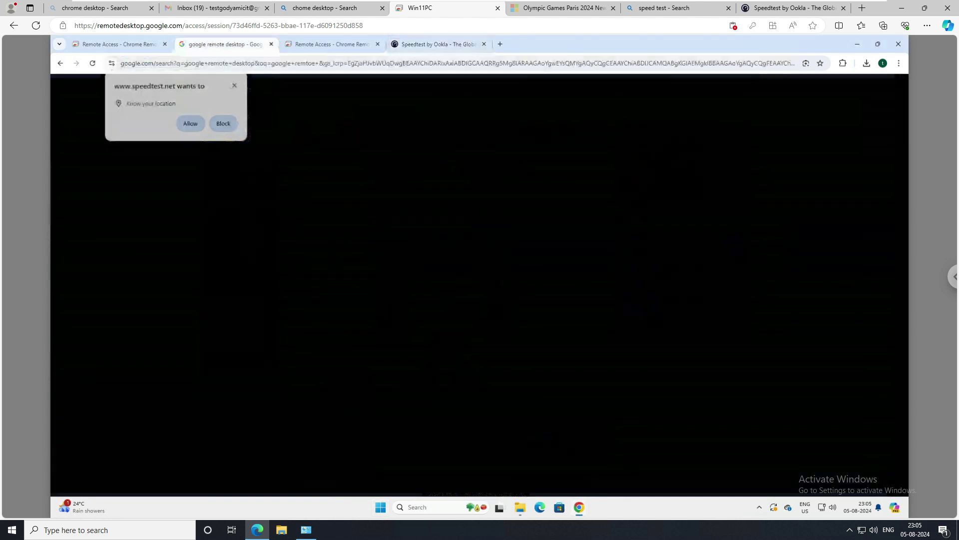
{"action": "key", "text": "ctrl+Tab"}
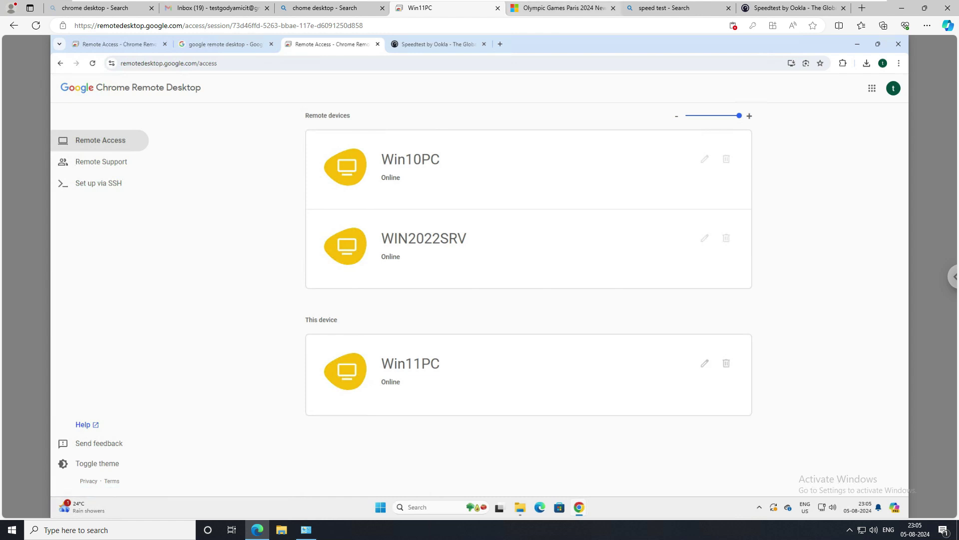
Step: Highlight the This device heading, then minimize and restore the remote session window
{"action": "mouse_move", "coordinate": [480, 3]}
{"action": "double_click", "coordinate": [312, 320]}
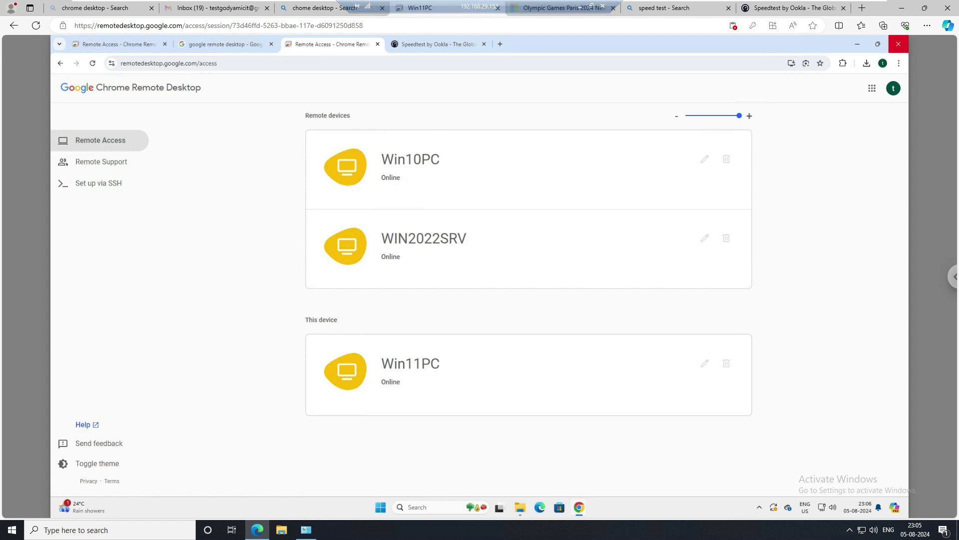
{"action": "left_click", "coordinate": [257, 529]}
{"action": "left_click", "coordinate": [257, 530]}
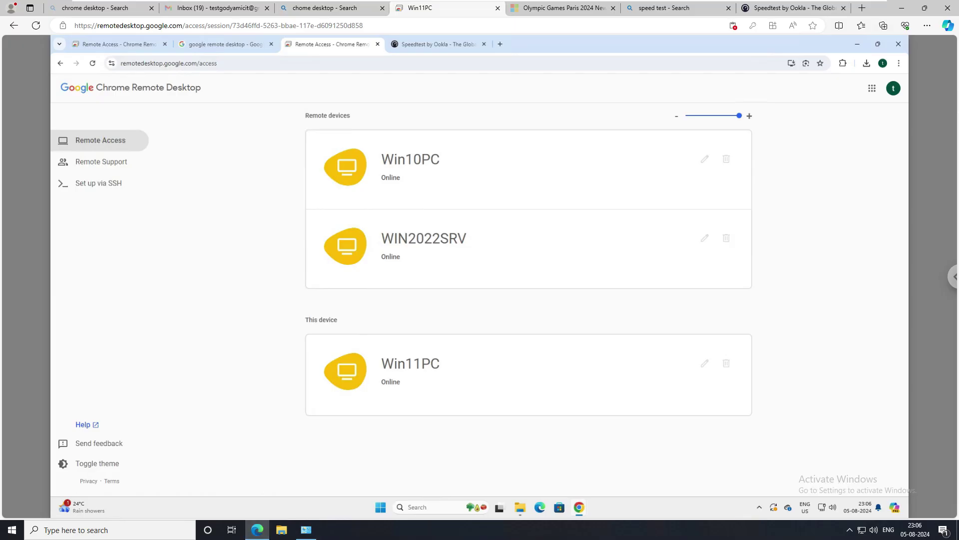
Step: Leave the Win11PC session and start connecting to WIN2022SRV from the device list
{"action": "right_click", "coordinate": [455, 10]}
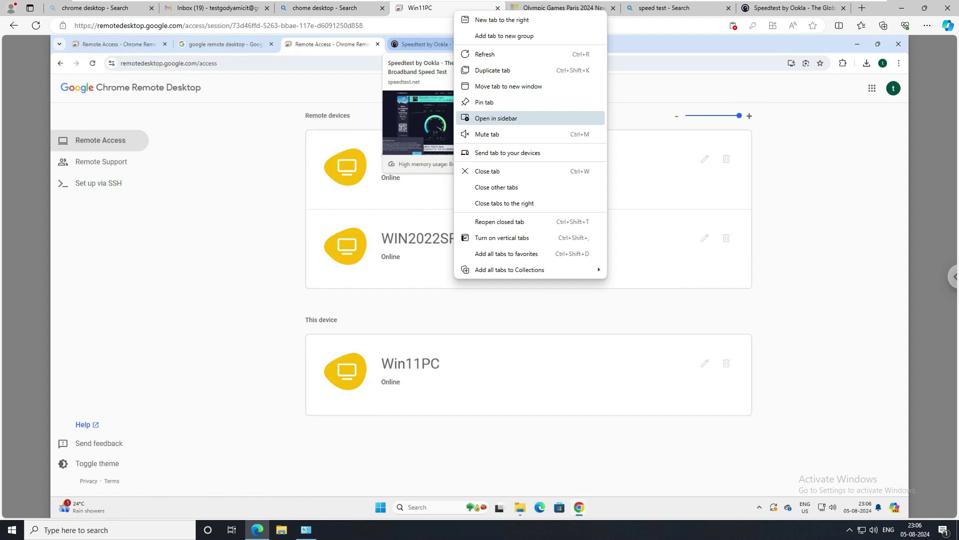
{"action": "key", "text": "alt+Left"}
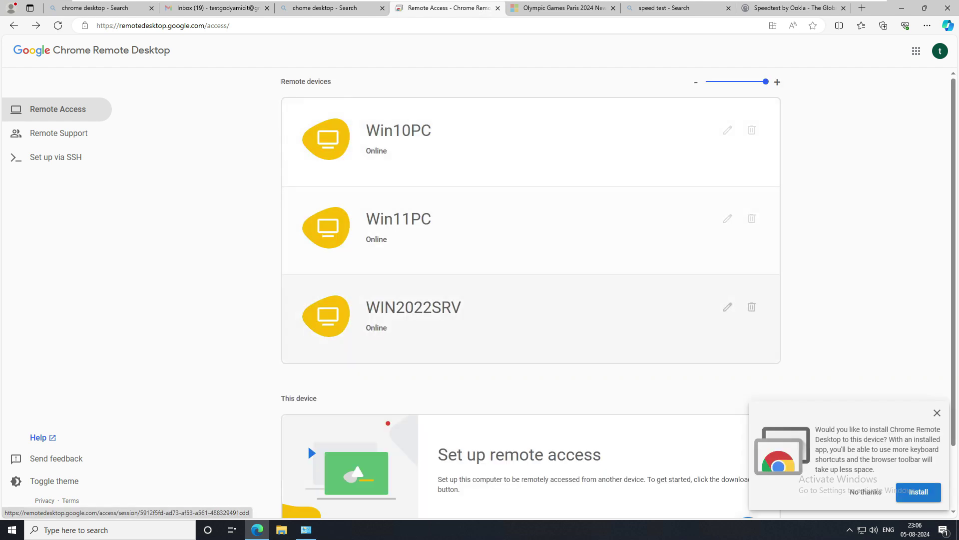
{"action": "left_click", "coordinate": [500, 320]}
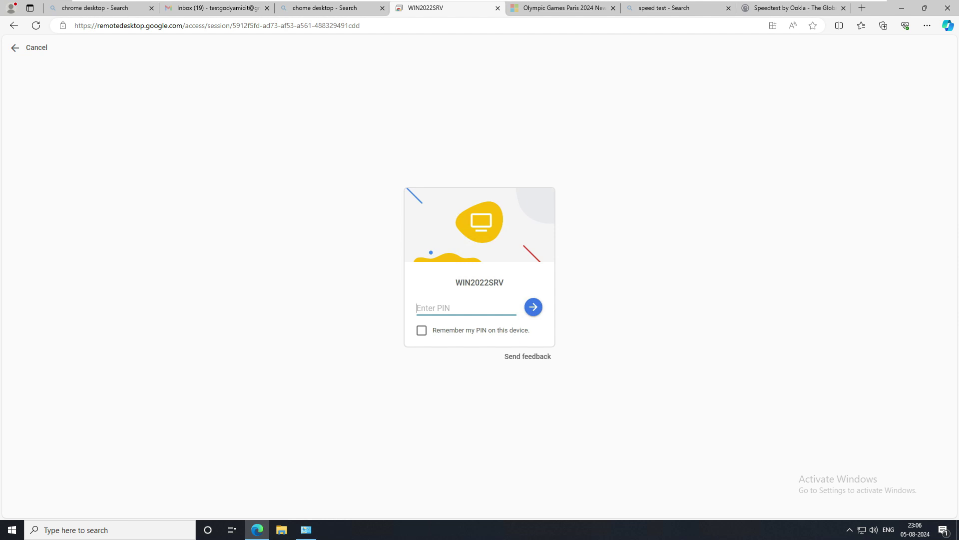
Step: Enter the WIN2022SRV PIN and dismiss the clipboard, location and Speedtest prompts
{"action": "key", "text": "Return"}
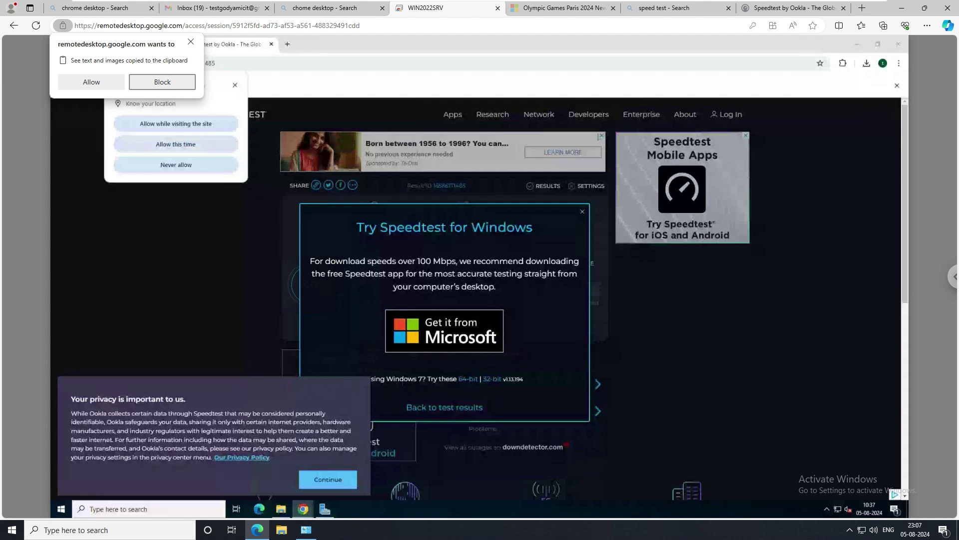
{"action": "key", "text": "Escape"}
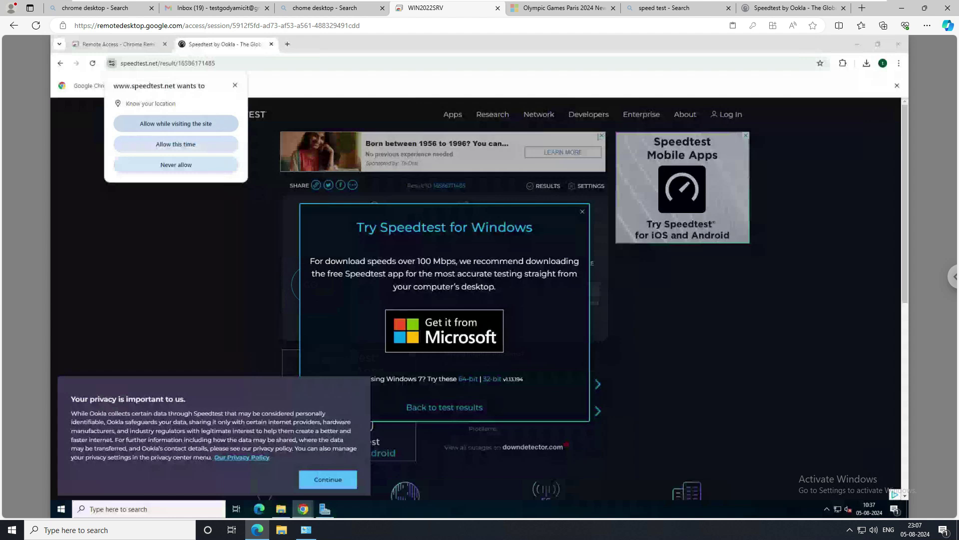
{"action": "left_click", "coordinate": [235, 85]}
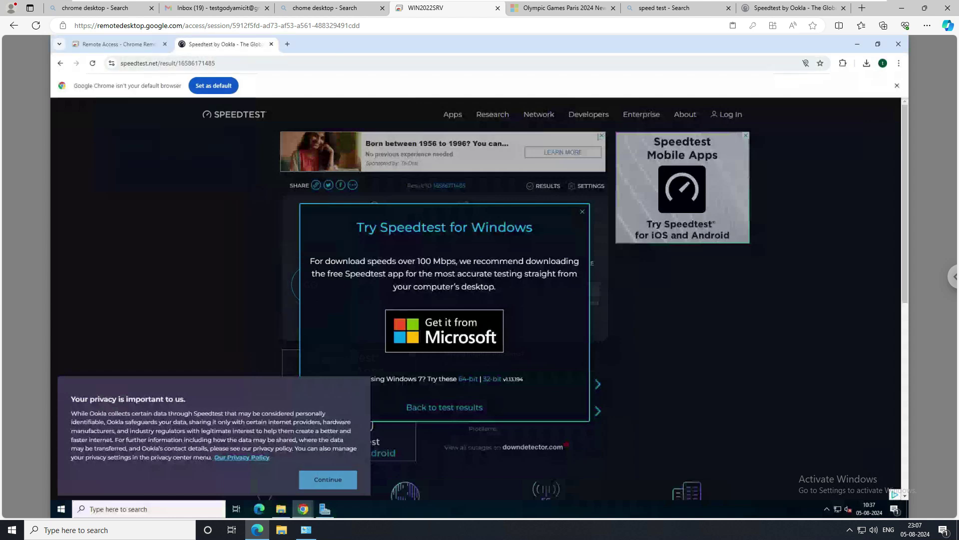
{"action": "key", "text": "Escape"}
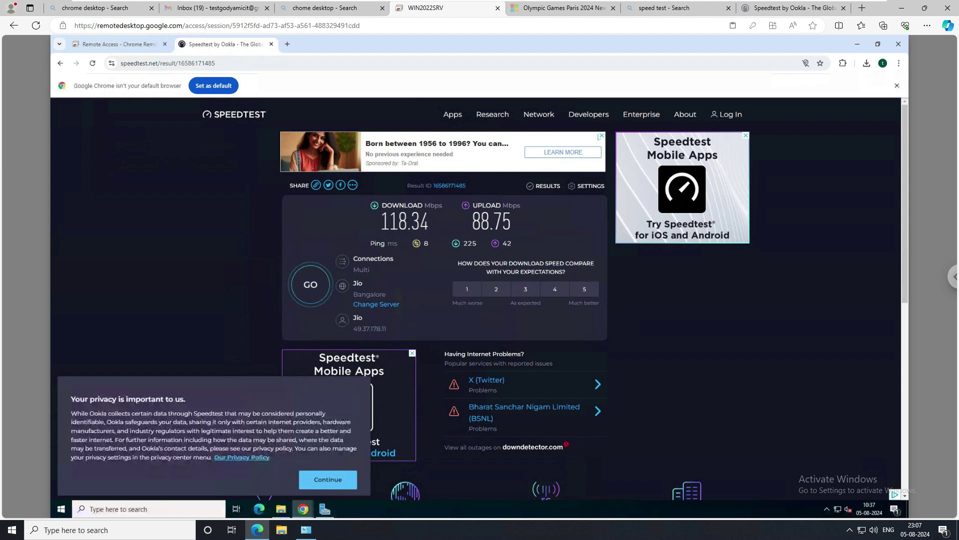
Step: Check the 118.34 down / 88.75 up speed test results, then end the WIN2022SRV session
{"action": "key", "text": "alt+Tab"}
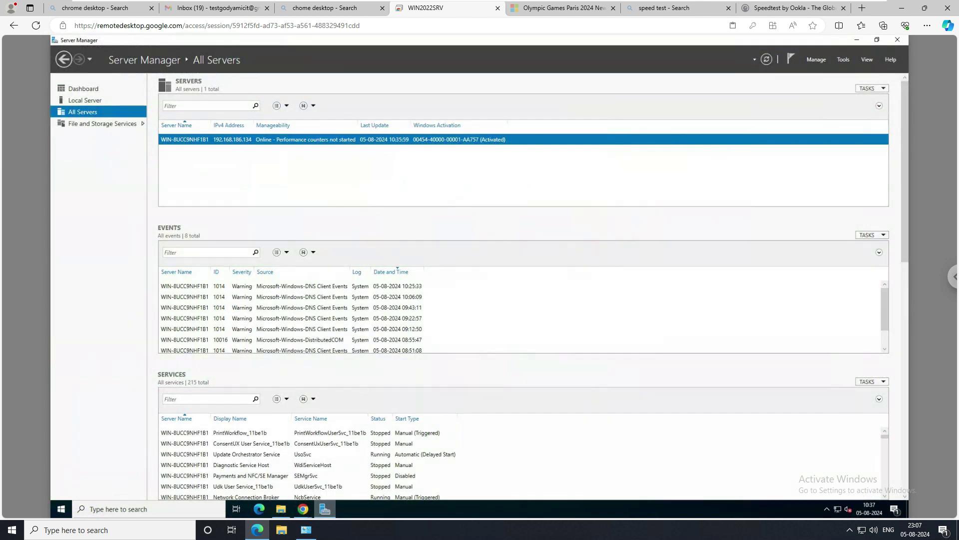
{"action": "key", "text": "alt+Tab"}
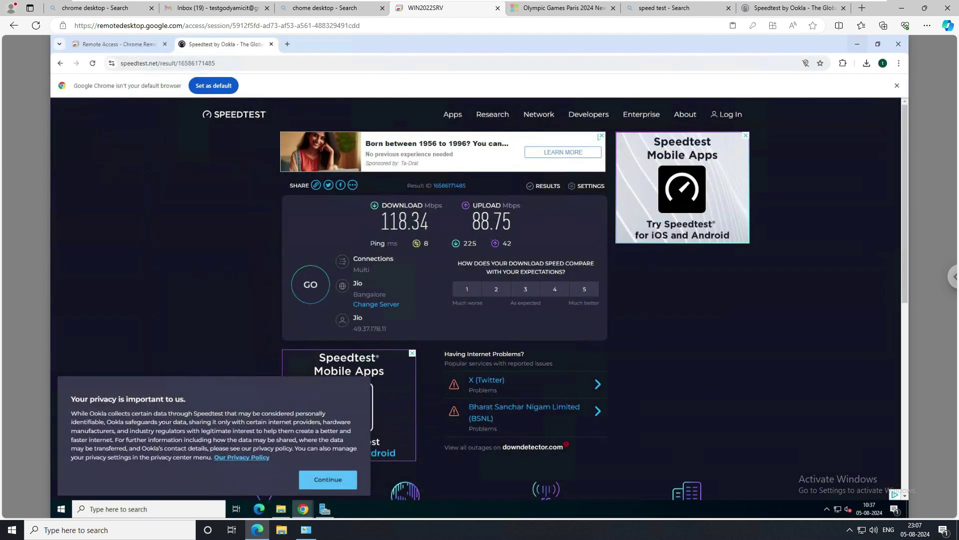
{"action": "key", "text": "alt+Left"}
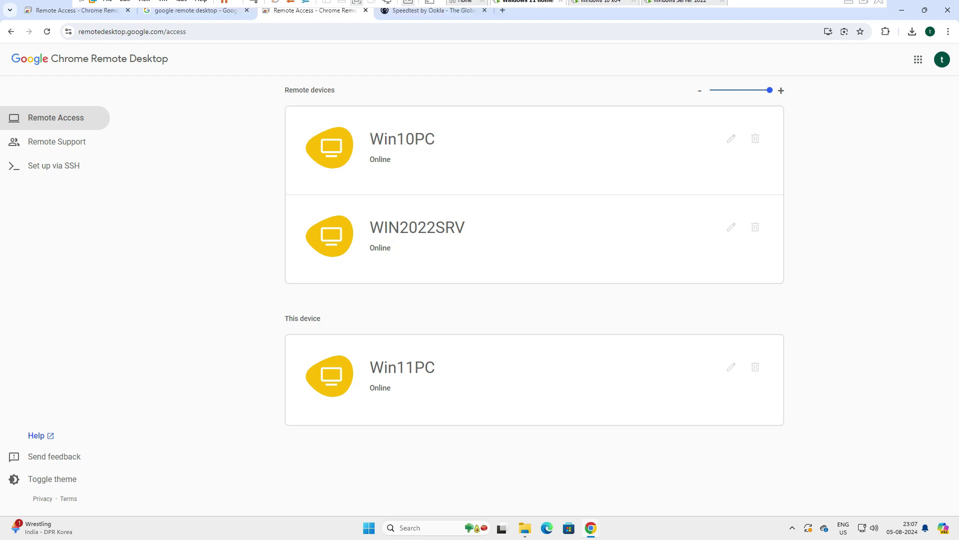
Step: Generate a one-time access code under Remote Support's Share this screen
{"action": "left_click", "coordinate": [56, 142]}
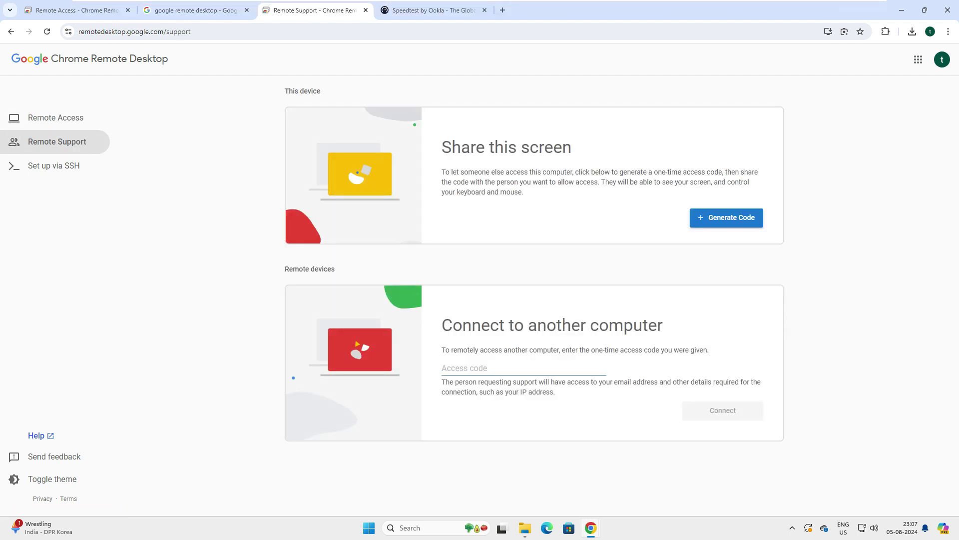
{"action": "left_click_drag", "start_coordinate": [572, 147], "coordinate": [486, 148]}
{"action": "left_click", "coordinate": [726, 217]}
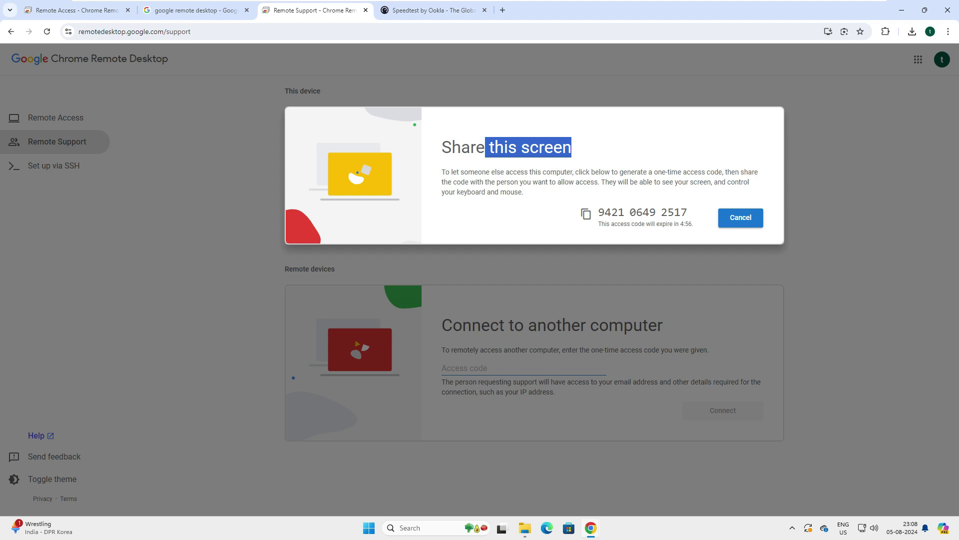
Step: Highlight the access code and sharing instructions, then copy the code
{"action": "left_click_drag", "start_coordinate": [689, 213], "coordinate": [599, 213]}
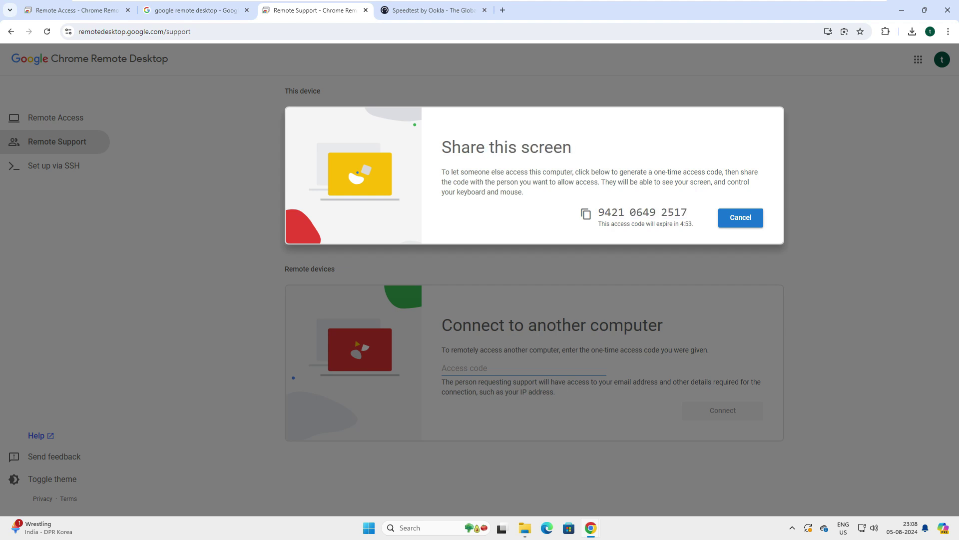
{"action": "left_click_drag", "start_coordinate": [442, 172], "coordinate": [470, 182]}
{"action": "left_click", "coordinate": [469, 182]}
{"action": "left_click_drag", "start_coordinate": [496, 182], "coordinate": [735, 182]}
{"action": "left_click", "coordinate": [591, 182]}
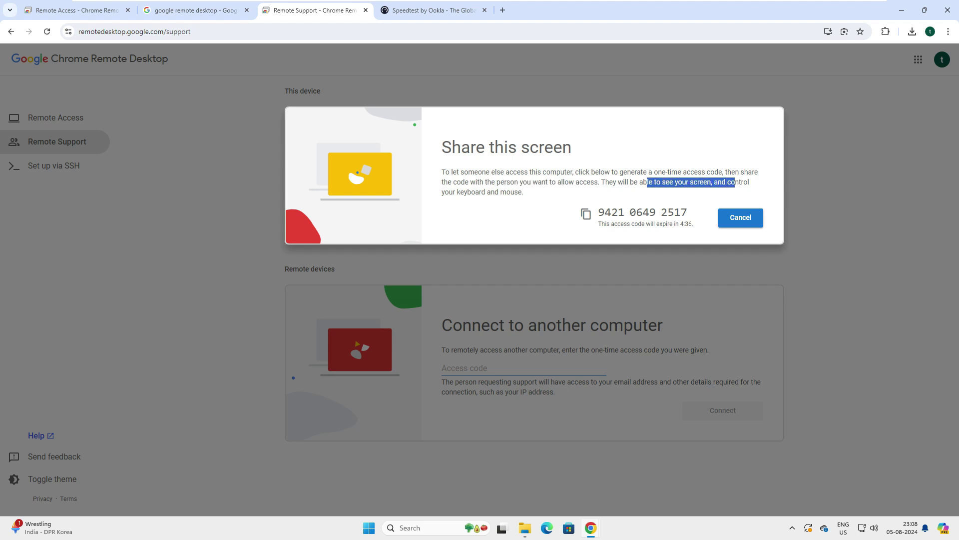
{"action": "left_click_drag", "start_coordinate": [524, 192], "coordinate": [442, 172]}
{"action": "left_click", "coordinate": [442, 172]}
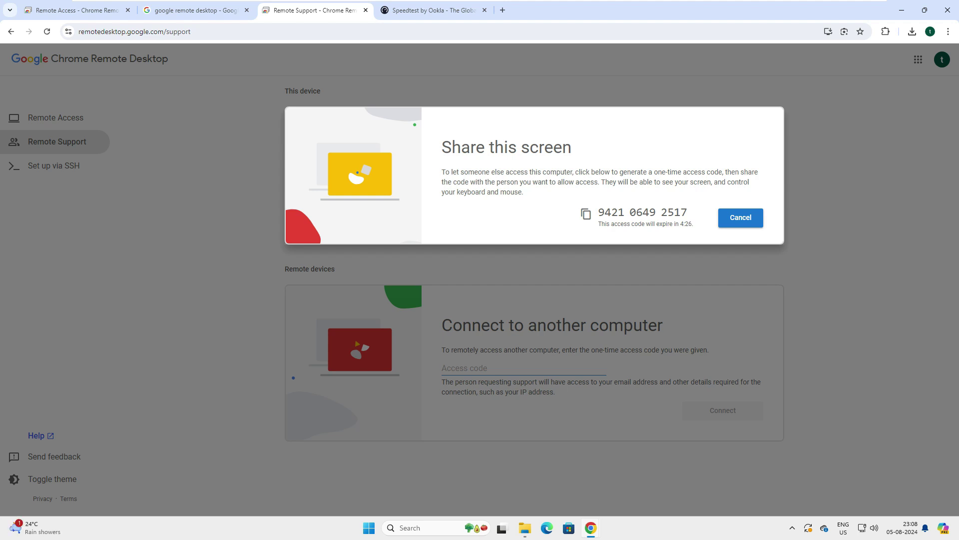
{"action": "left_click", "coordinate": [586, 213]}
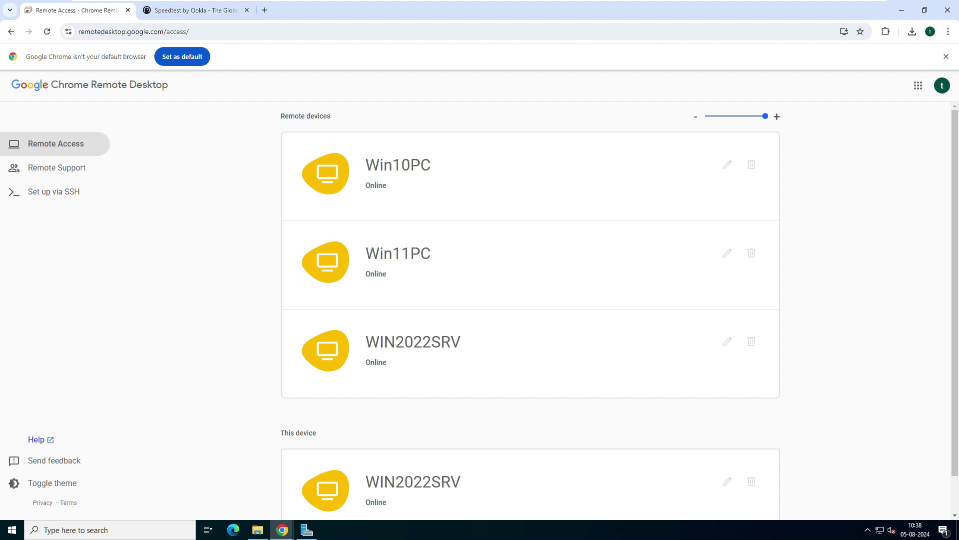
Step: Paste the one-time code into Connect to another computer and submit it
{"action": "left_click", "coordinate": [56, 168]}
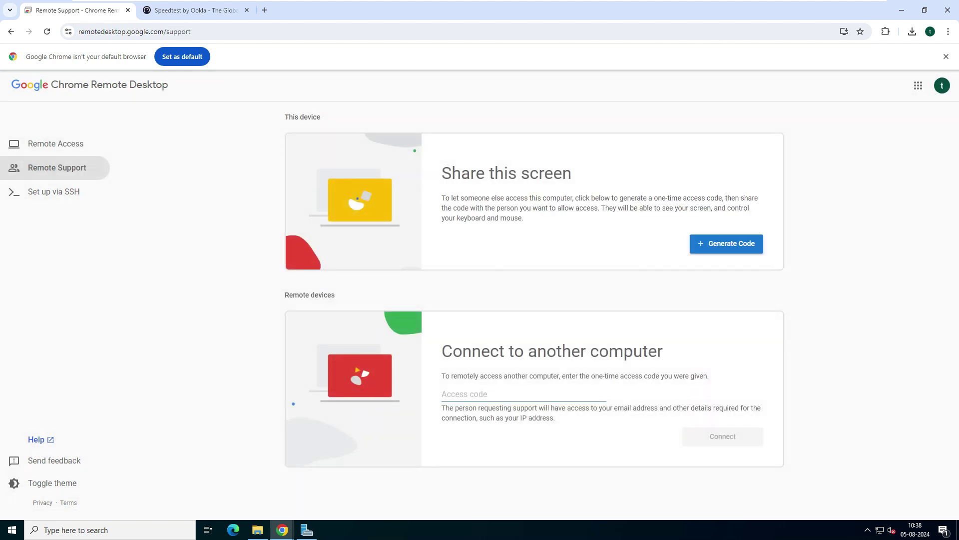
{"action": "left_click_drag", "start_coordinate": [663, 352], "coordinate": [491, 351]}
{"action": "left_click", "coordinate": [495, 394]}
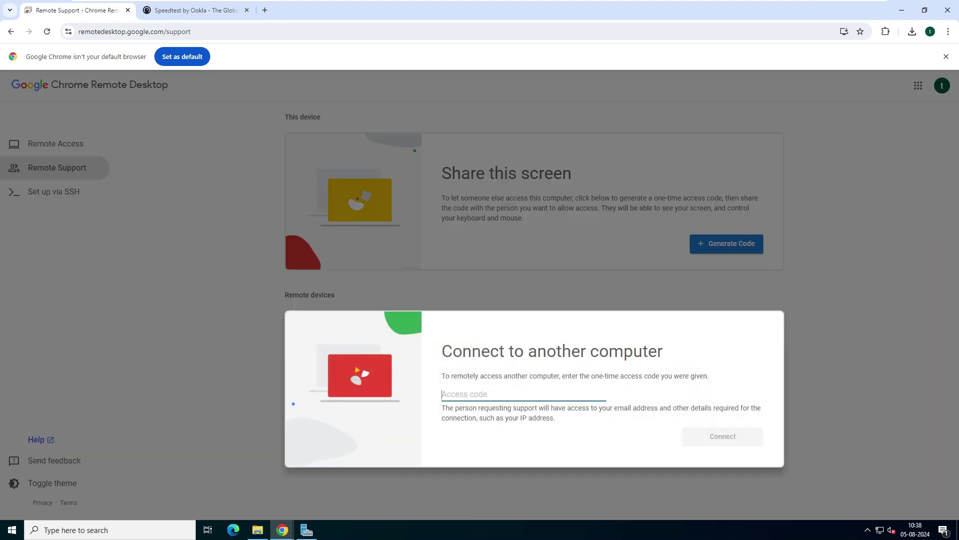
{"action": "right_click", "coordinate": [495, 393]}
{"action": "left_click", "coordinate": [509, 261]}
{"action": "left_click_drag", "start_coordinate": [496, 393], "coordinate": [441, 394]}
{"action": "key", "text": "Return"}
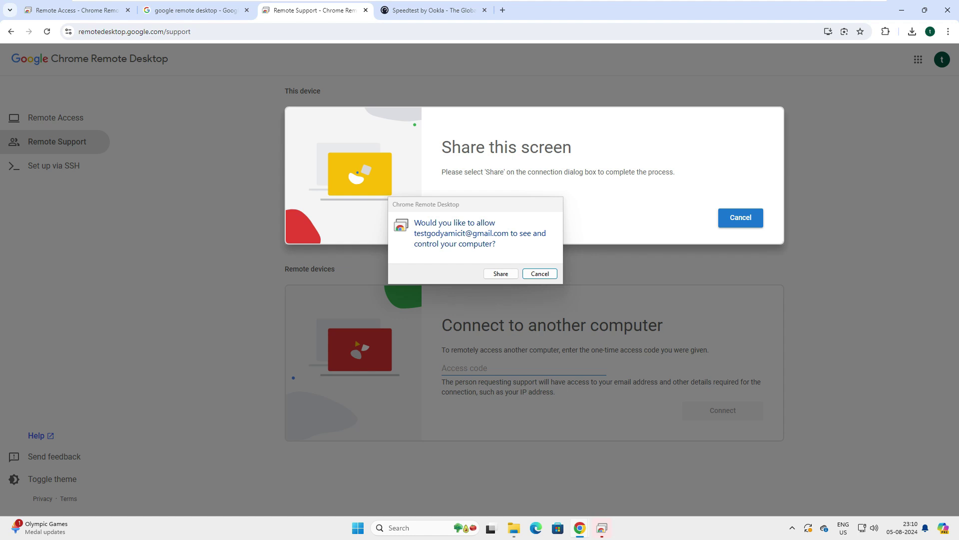
Step: Decline the share request, retry the connection, and leave the ended session page
{"action": "key", "text": "Return"}
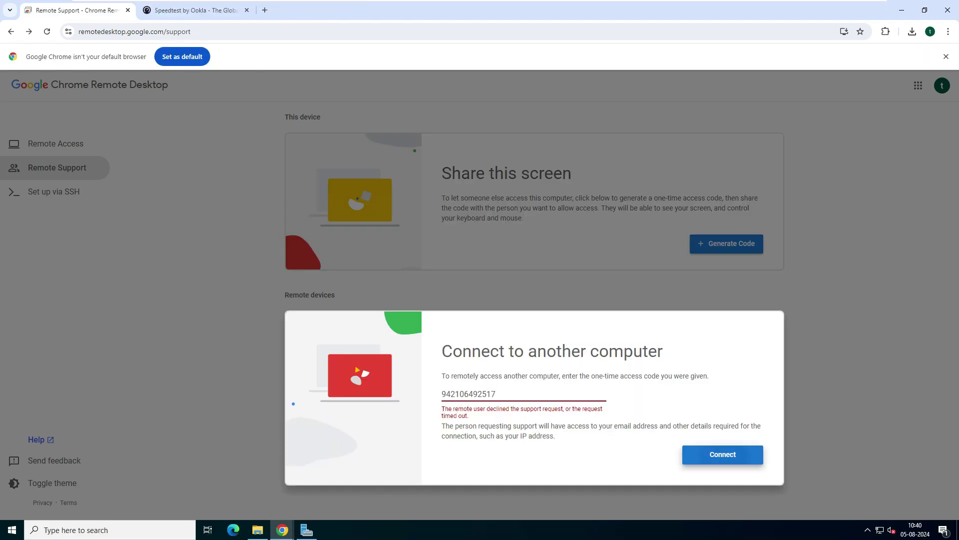
{"action": "left_click", "coordinate": [723, 454]}
{"action": "mouse_move", "coordinate": [432, 300]}
{"action": "left_mouse_down"}
{"action": "mouse_move", "coordinate": [509, 301]}
{"action": "mouse_move", "coordinate": [504, 332]}
{"action": "mouse_move", "coordinate": [422, 301]}
{"action": "left_mouse_up"}
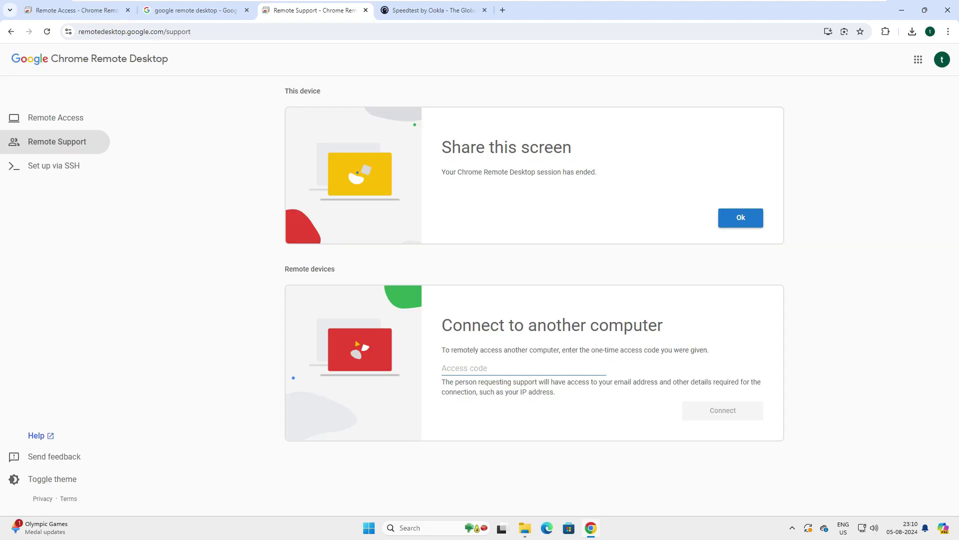
{"action": "left_click", "coordinate": [740, 217]}
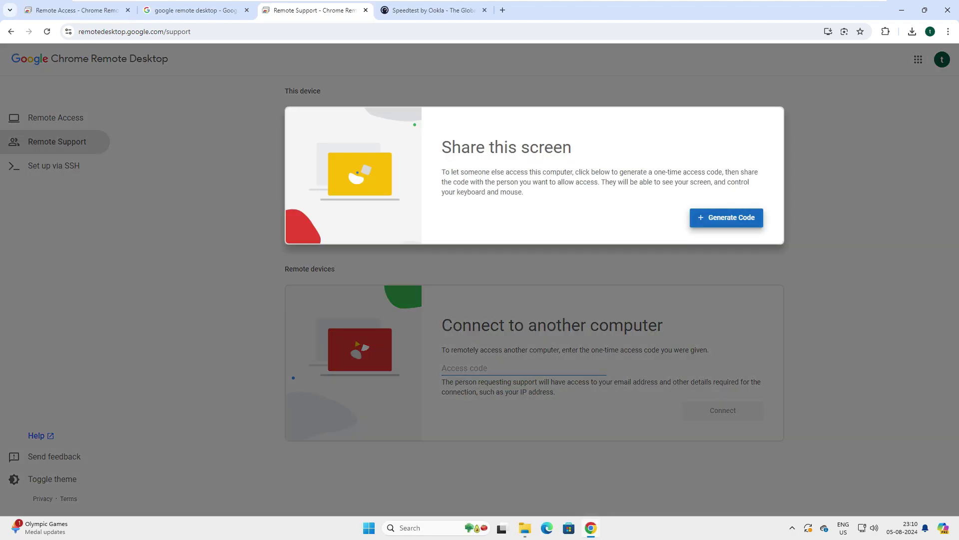
Step: Generate a new access code on the host and connect with it from the helper
{"action": "left_click", "coordinate": [731, 218]}
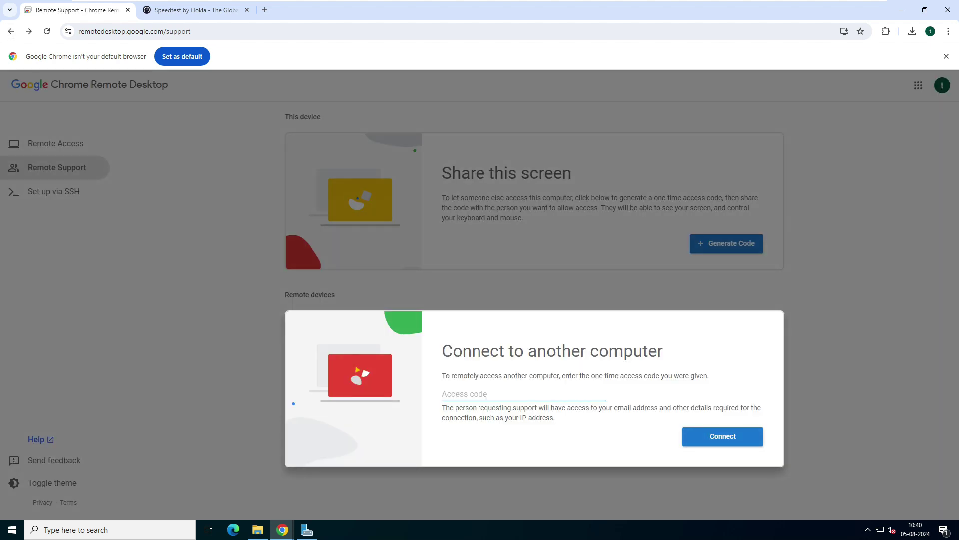
{"action": "right_click", "coordinate": [486, 395]}
{"action": "left_click", "coordinate": [502, 260]}
{"action": "left_click", "coordinate": [723, 436]}
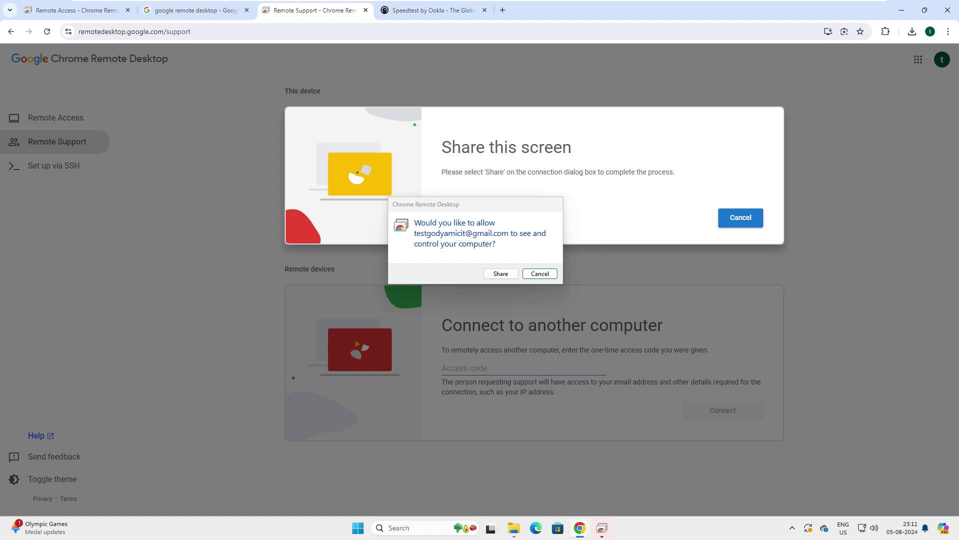
Step: Approve sharing this screen with the helper and allow the site clipboard access
{"action": "key", "text": "Return"}
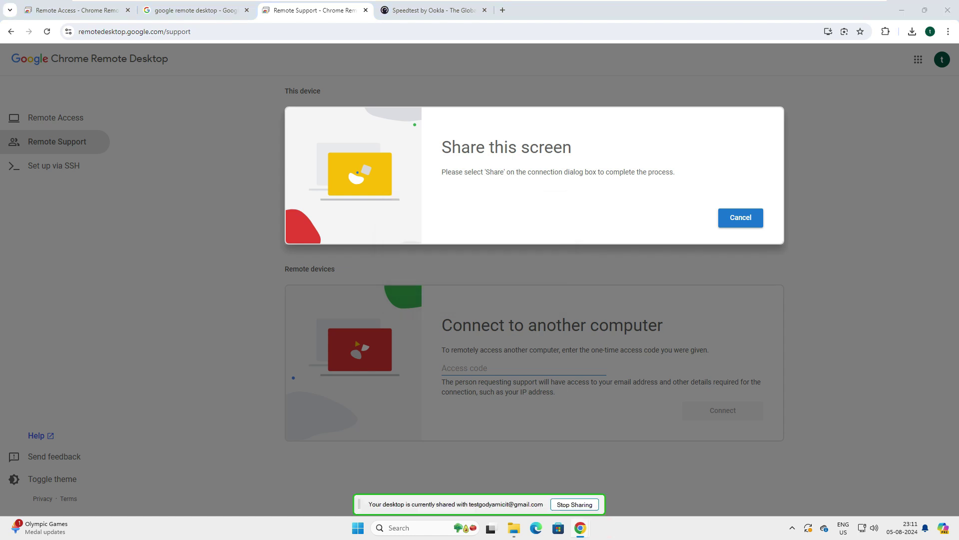
{"action": "left_click_drag", "start_coordinate": [396, 508], "coordinate": [383, 480]}
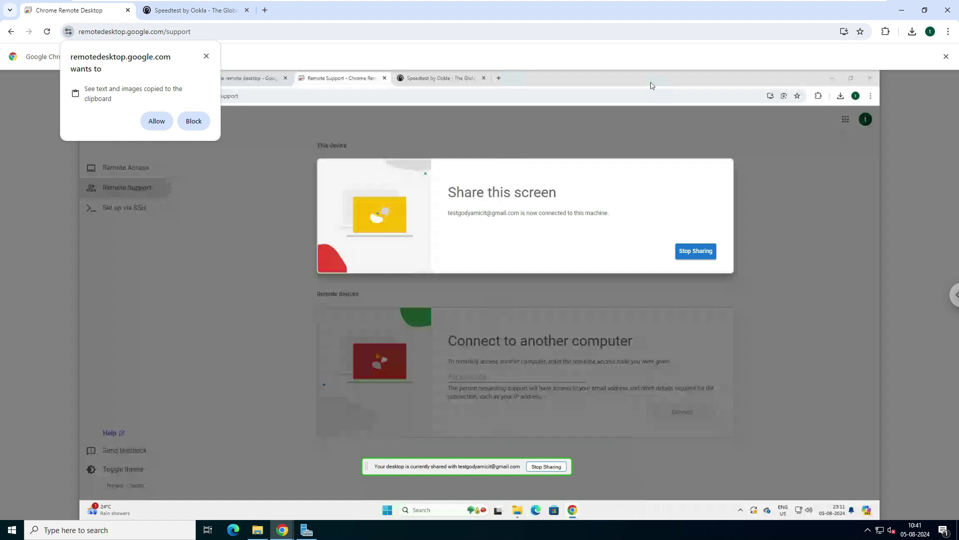
{"action": "left_click", "coordinate": [156, 121]}
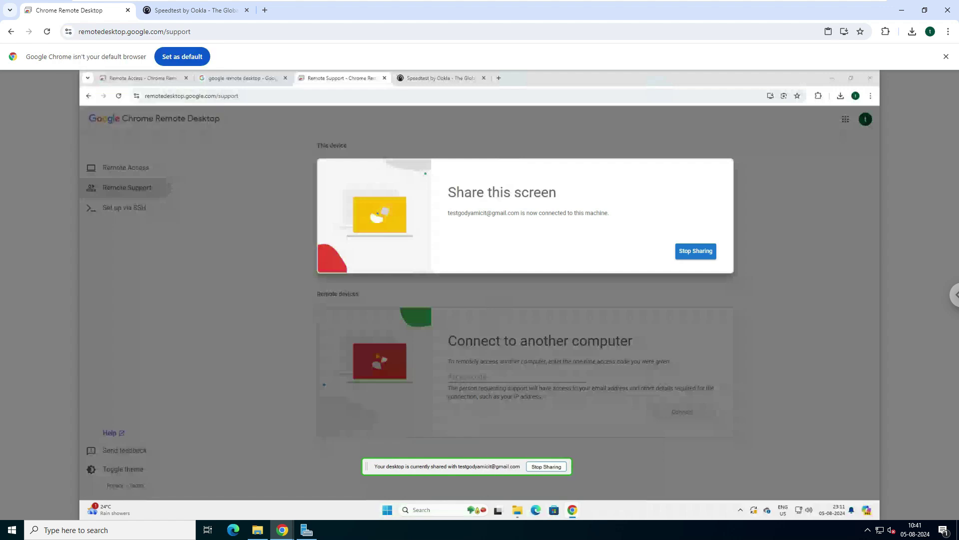
Step: Open File Explorer remotely, browse Downloads and This PC, then close it
{"action": "left_click", "coordinate": [387, 509]}
{"action": "left_click", "coordinate": [517, 510]}
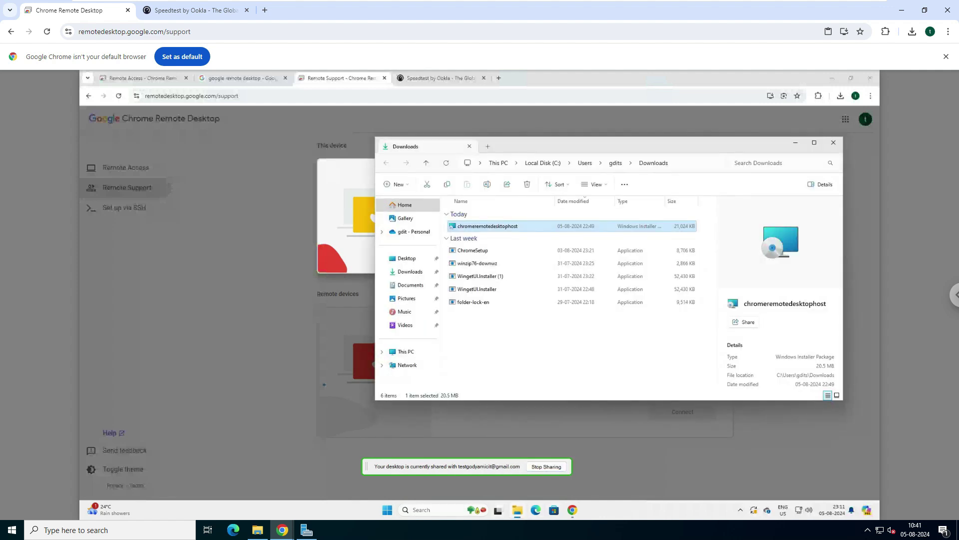
{"action": "left_click", "coordinate": [410, 271]}
{"action": "left_click", "coordinate": [405, 351]}
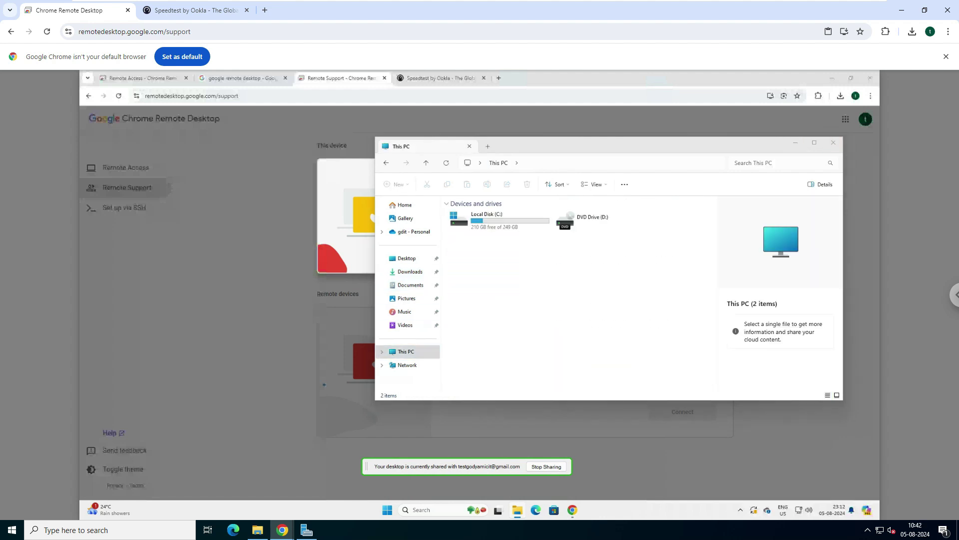
{"action": "left_click", "coordinate": [834, 142]}
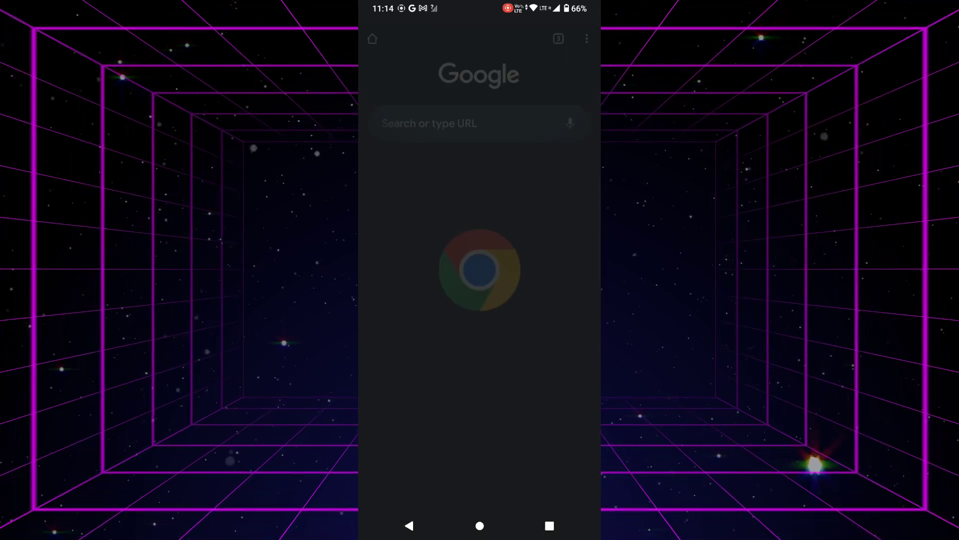
Step: Search 'speed' in the phone browser, open Speedtest by Ookla, then close that tab
{"action": "left_click", "coordinate": [450, 116]}
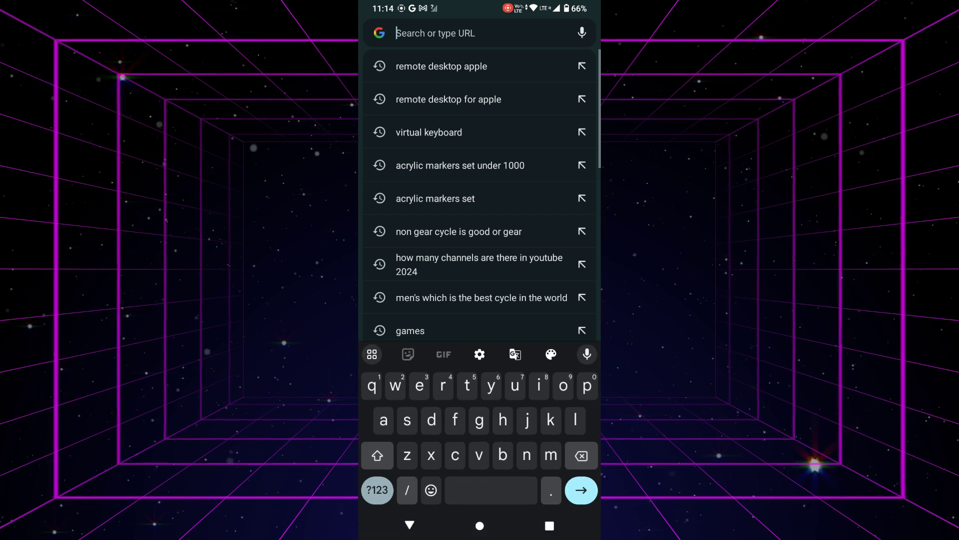
{"action": "type", "text": "speed"}
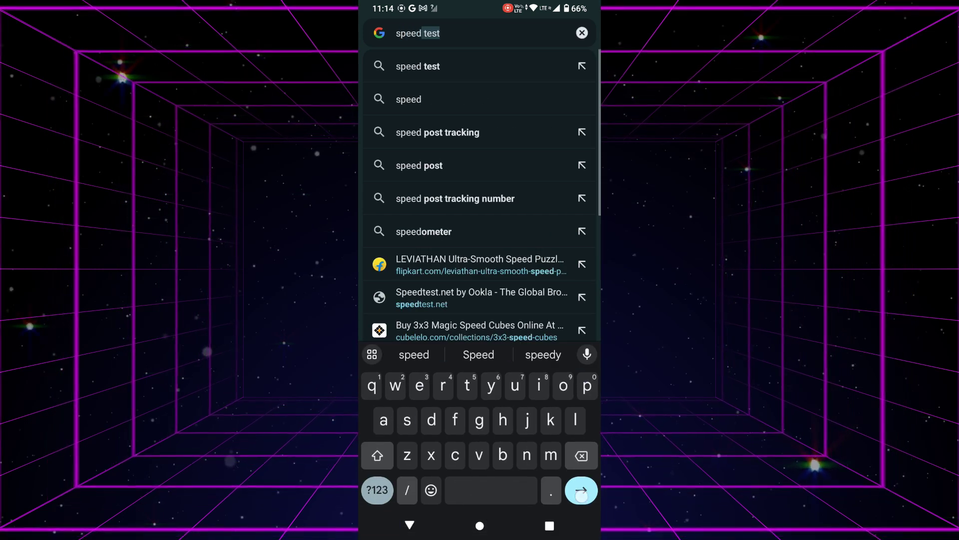
{"action": "key", "text": "Return"}
{"action": "left_click", "coordinate": [396, 397]}
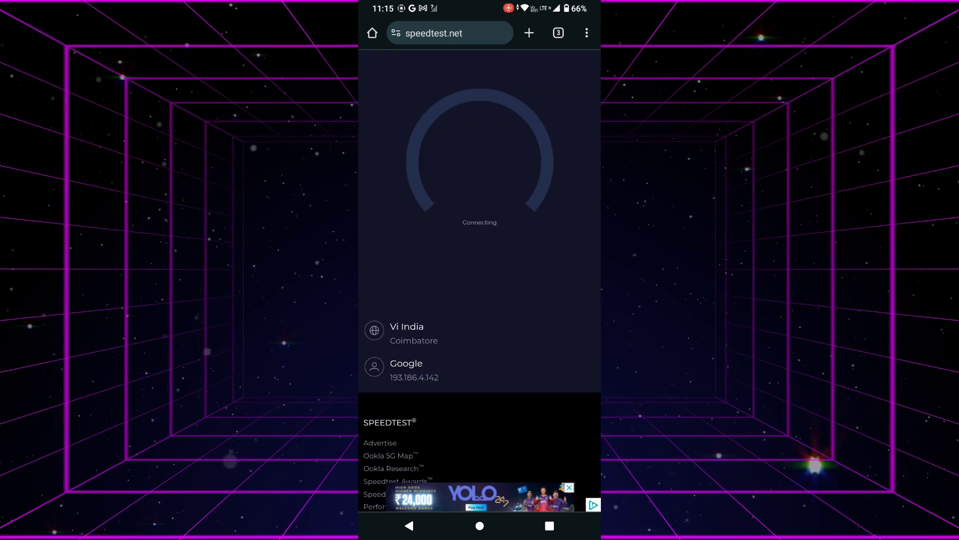
{"action": "left_click", "coordinate": [559, 32]}
{"action": "left_click", "coordinate": [463, 68]}
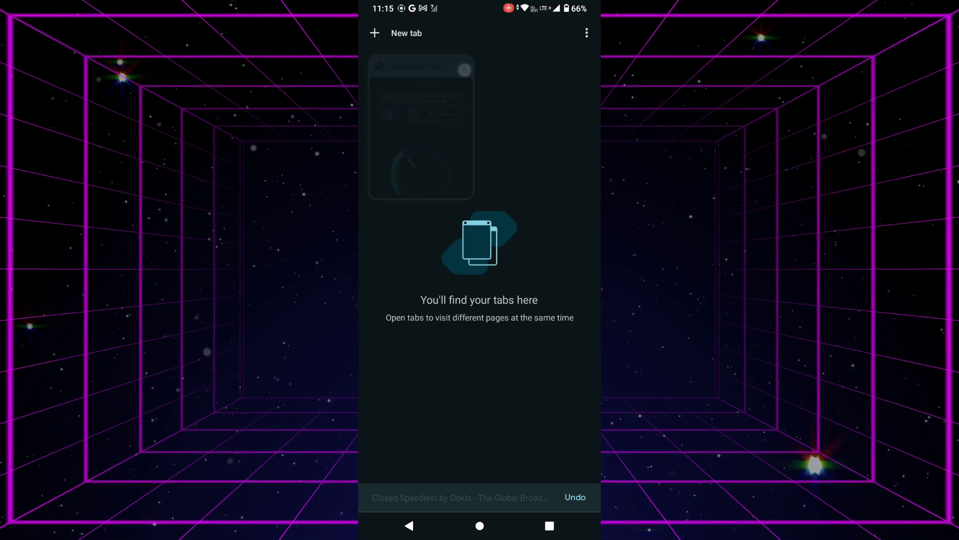
Step: Find Chrome Remote Desktop in Play Store via 'chrome rem', install it and open it
{"action": "left_click", "coordinate": [480, 525]}
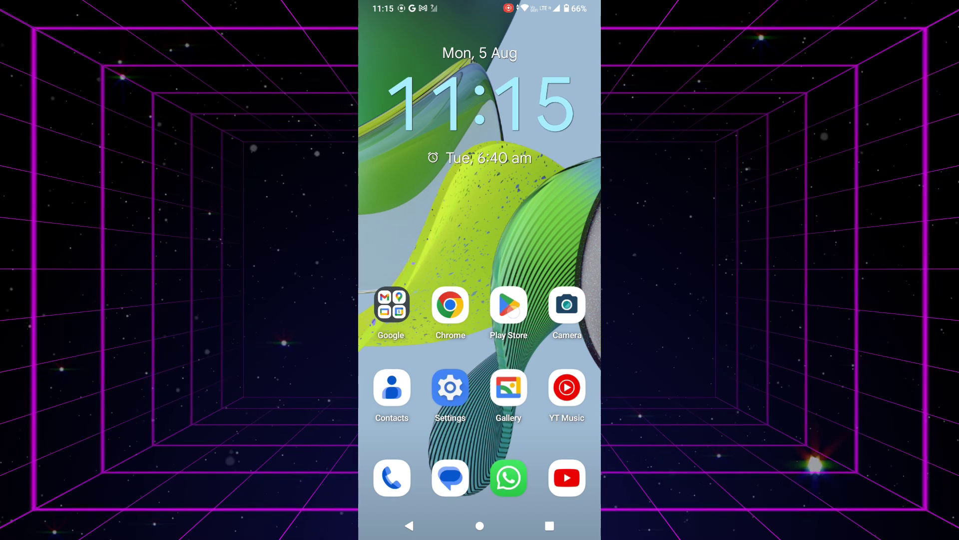
{"action": "left_click", "coordinate": [507, 304]}
{"action": "left_click", "coordinate": [449, 32]}
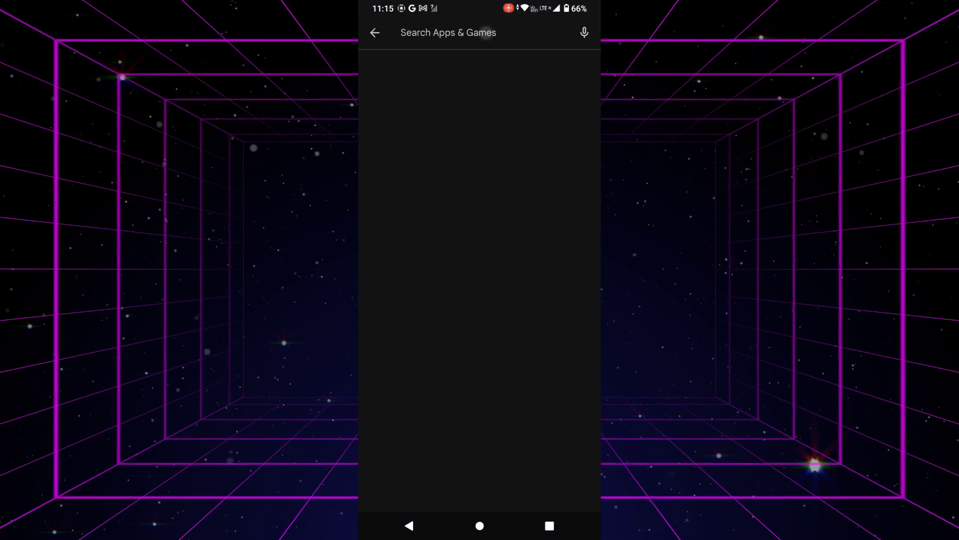
{"action": "type", "text": "ch"}
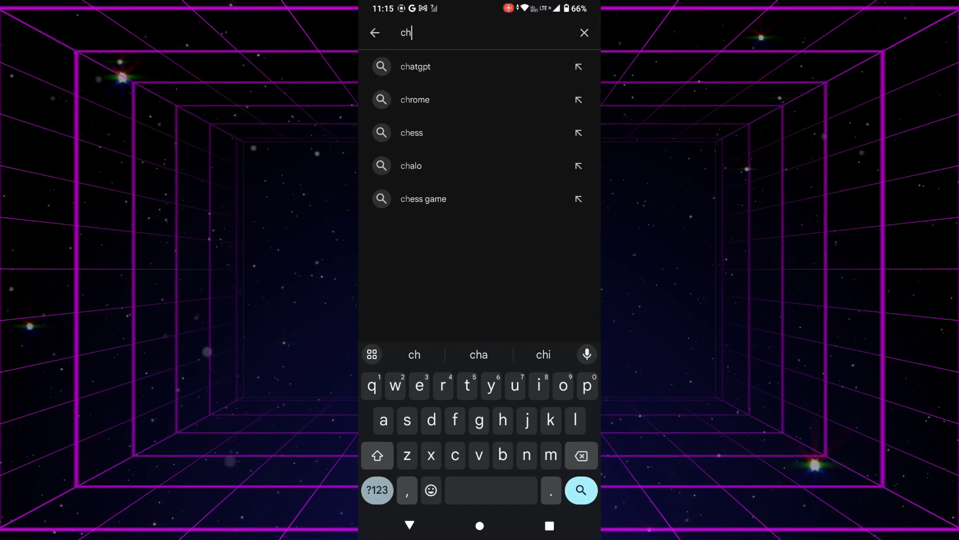
{"action": "type", "text": "rome rem"}
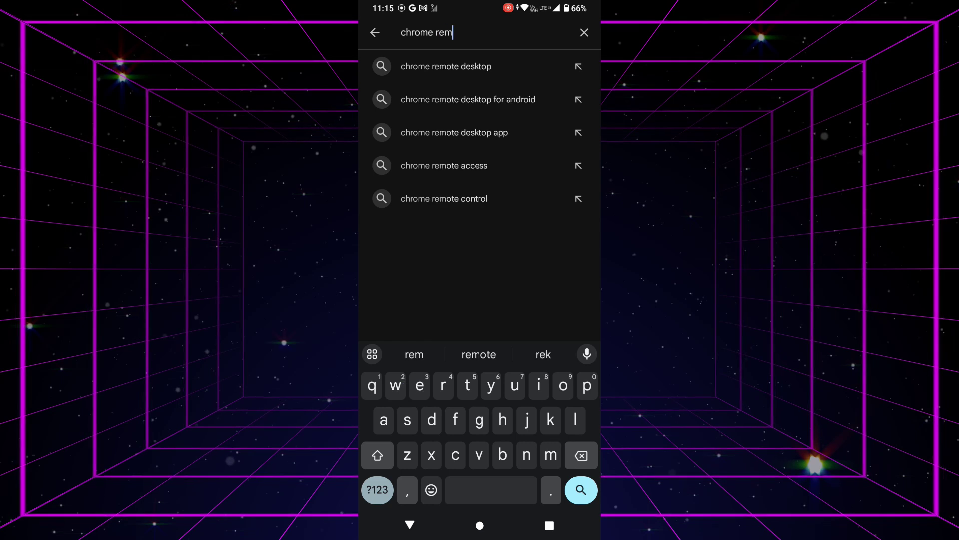
{"action": "left_click", "coordinate": [446, 67]}
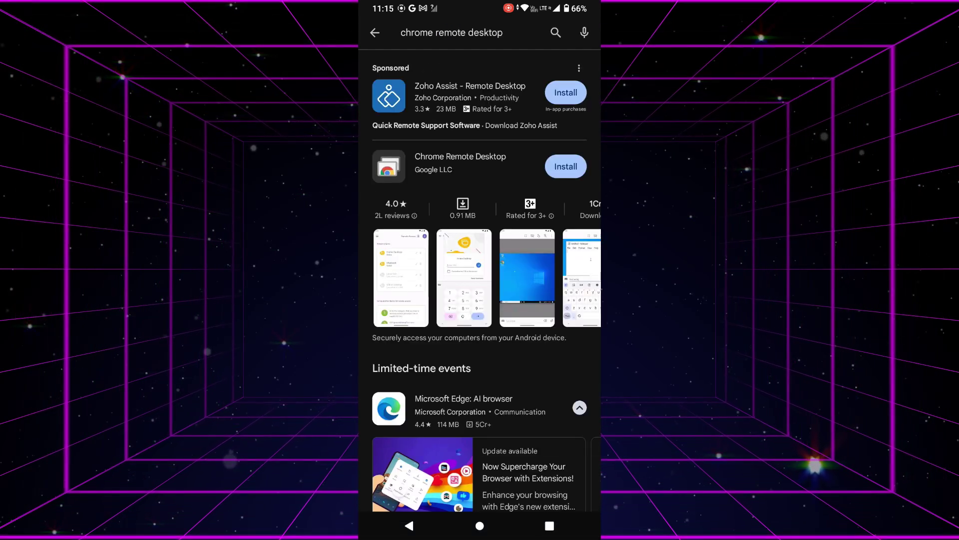
{"action": "left_click", "coordinate": [565, 166]}
{"action": "left_click", "coordinate": [564, 167]}
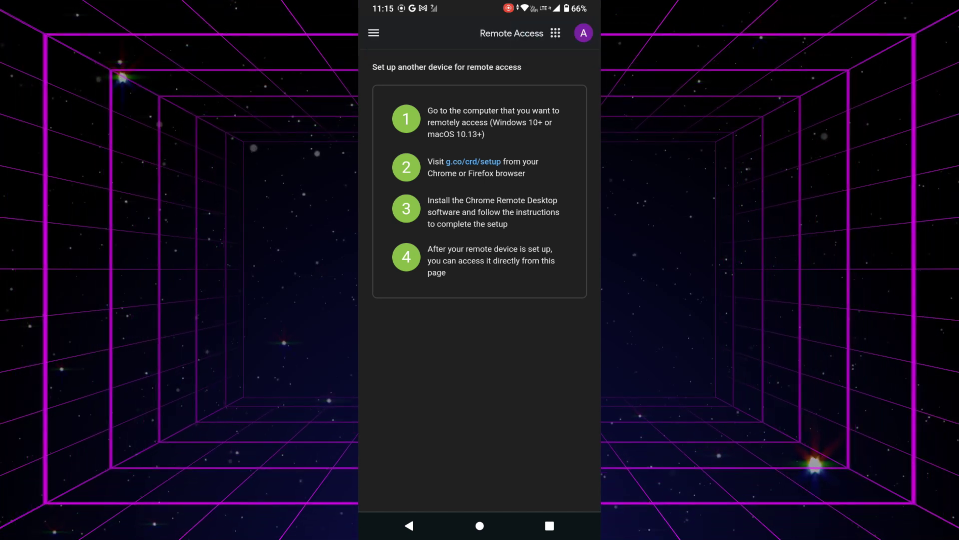
Step: Switch to the other Google account and choose WIN2022SRV under Remote devices
{"action": "left_click", "coordinate": [584, 33]}
{"action": "left_click", "coordinate": [474, 217]}
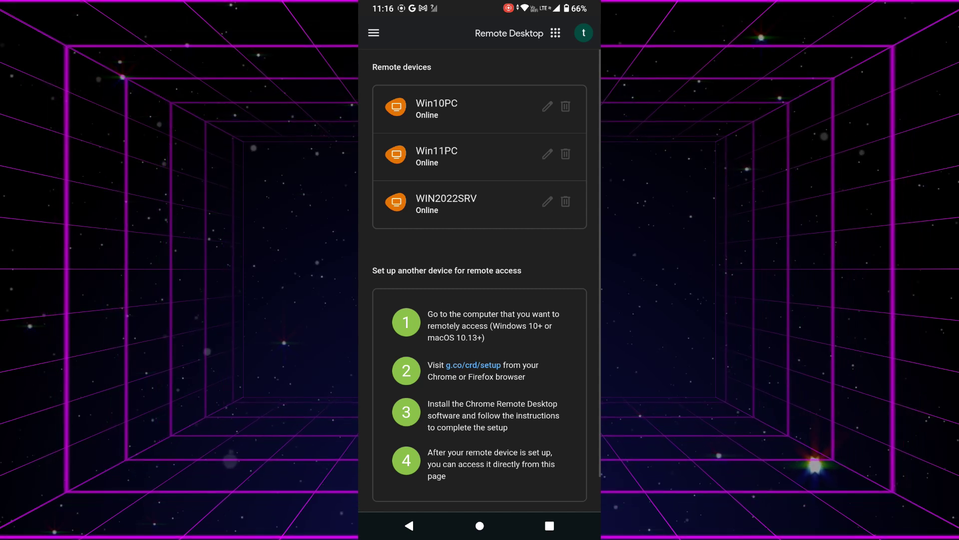
{"action": "left_click_drag", "start_coordinate": [518, 305], "coordinate": [518, 288]}
{"action": "left_click", "coordinate": [446, 186]}
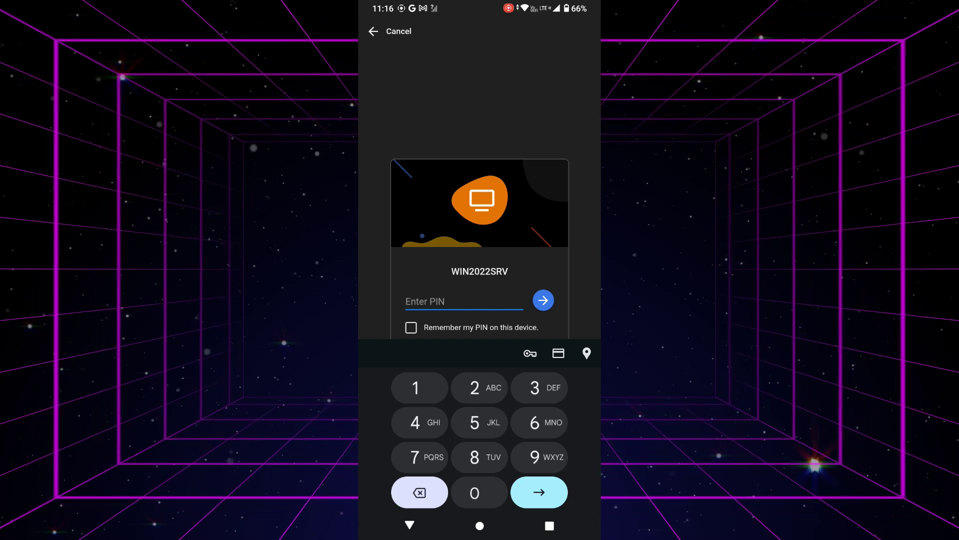
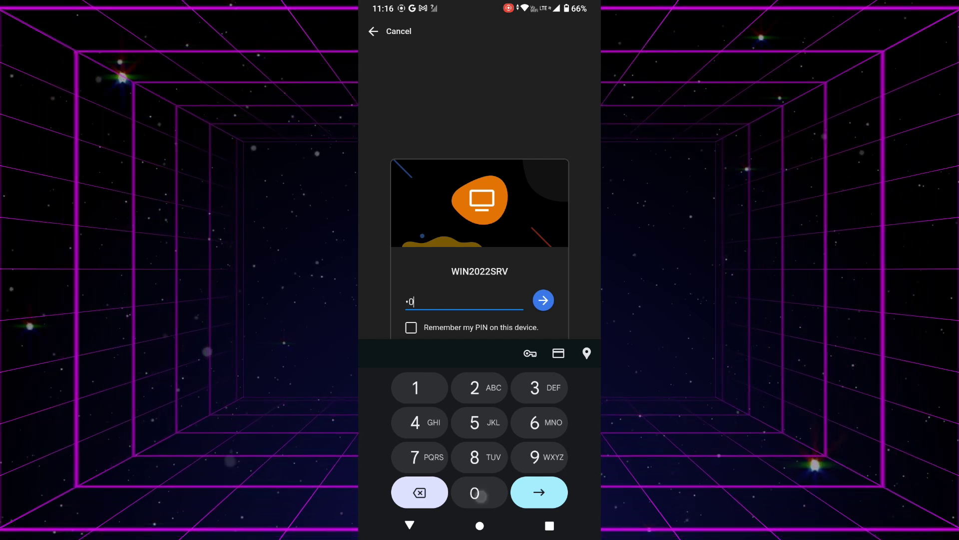
Step: Enter the WIN2022SRV PIN, fixing a typo, and enter it again when prompted
{"action": "key", "text": "BackSpace"}
{"action": "key", "text": "BackSpace"}
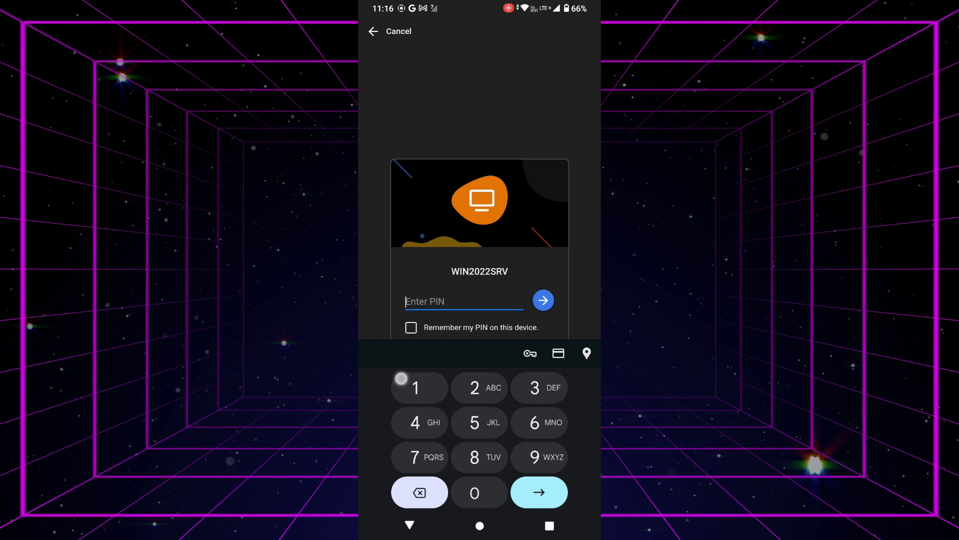
{"action": "key", "text": "Return"}
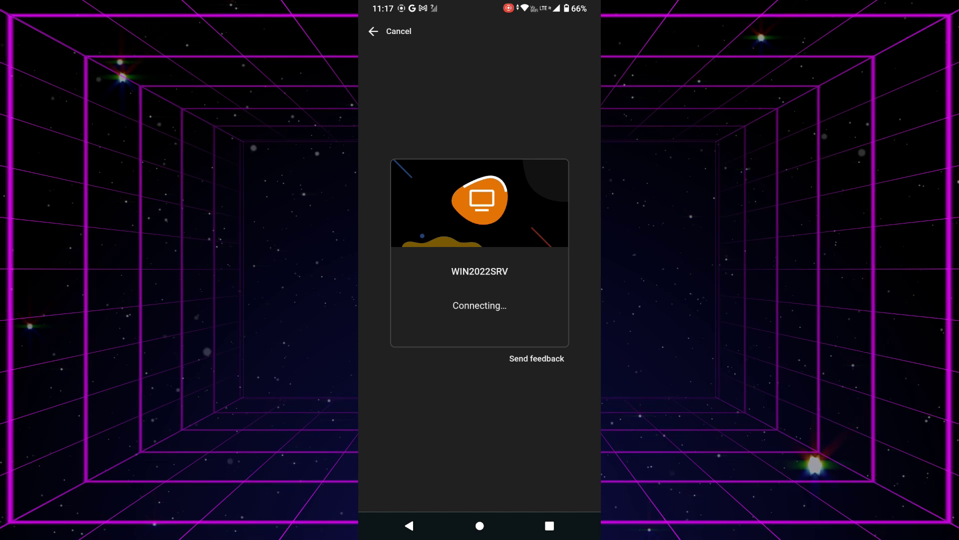
{"action": "left_click", "coordinate": [539, 492]}
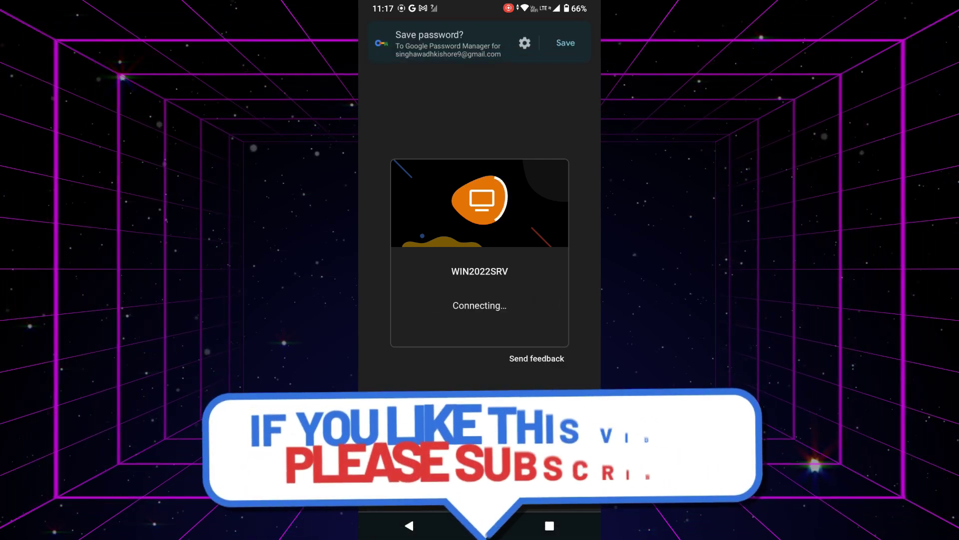